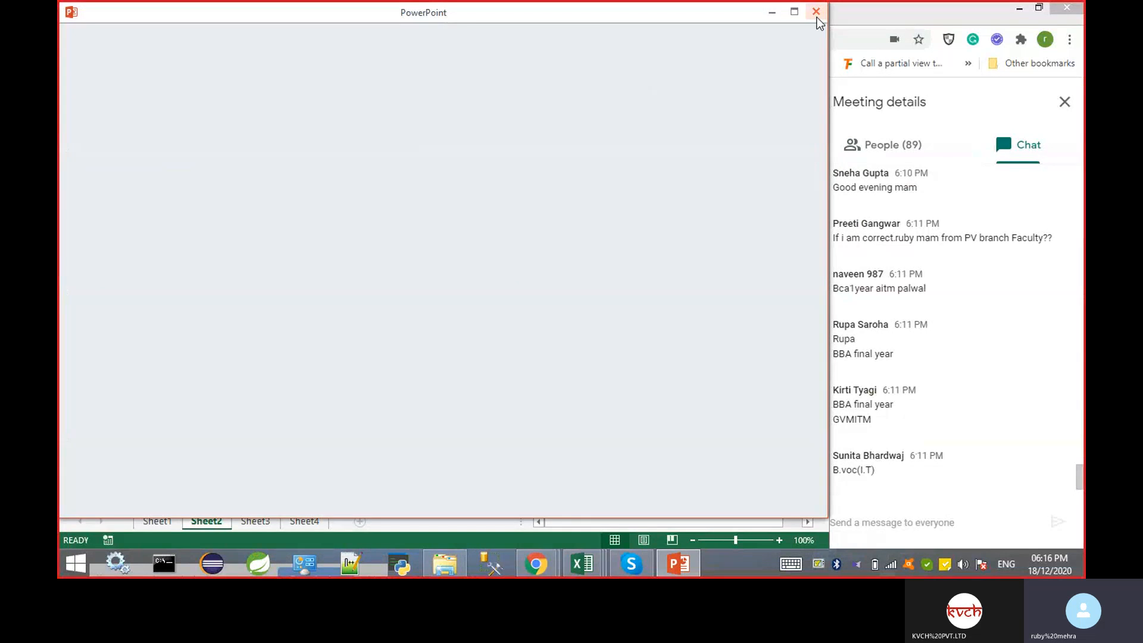
# - Close PowerPoint, discarding its recovered files, and return to the Excel workbook
pyautogui.click(817, 15)
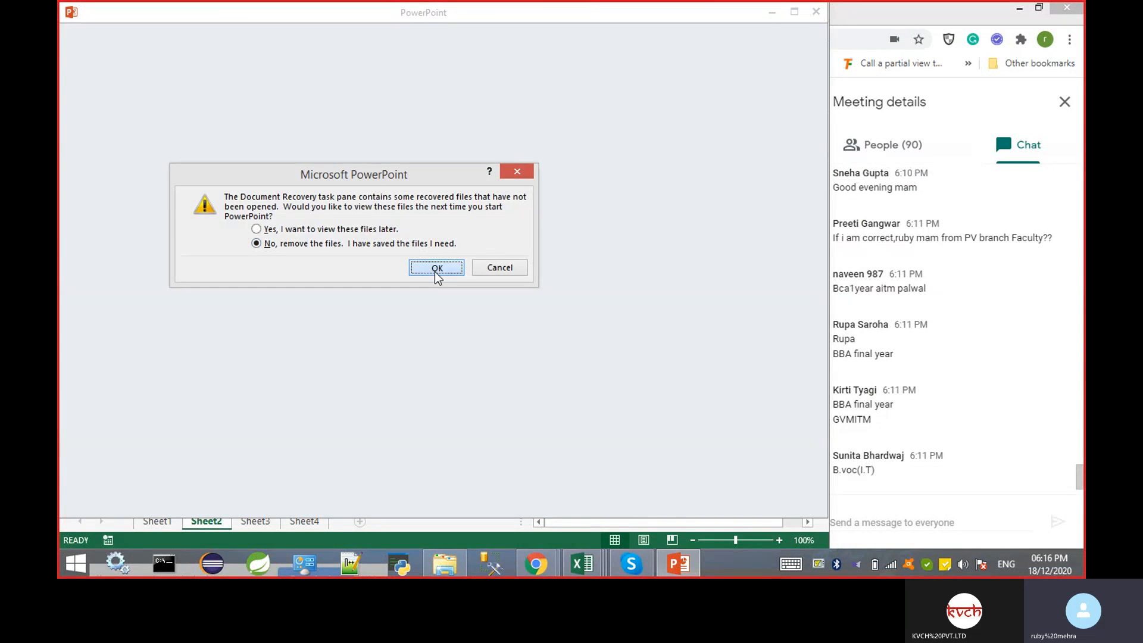
pyautogui.click(435, 268)
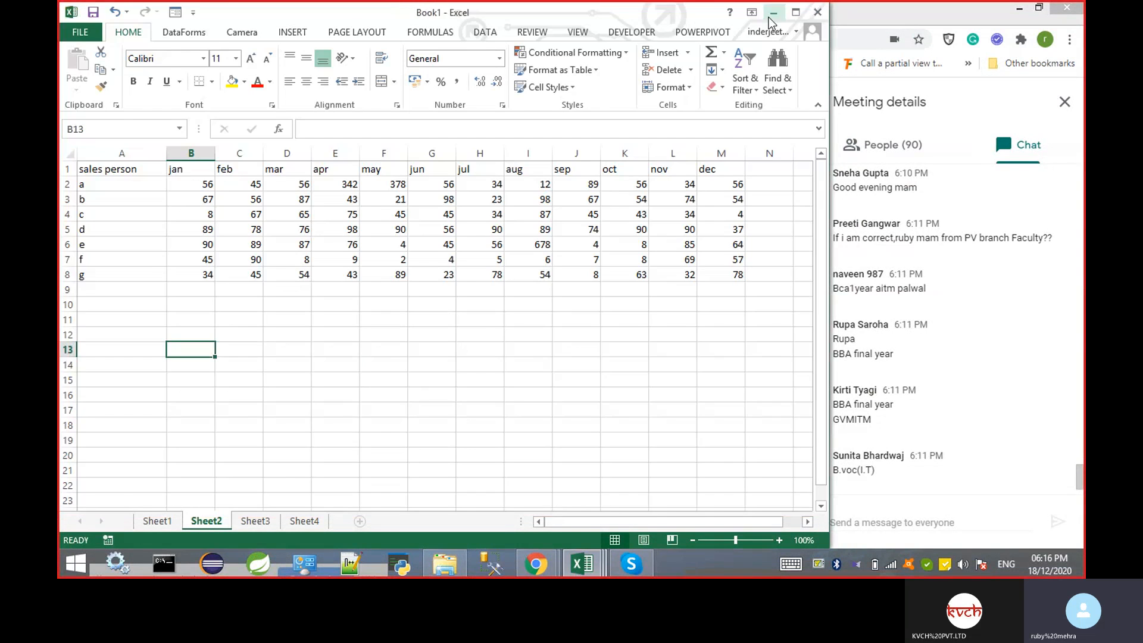
pyautogui.click(339, 365)
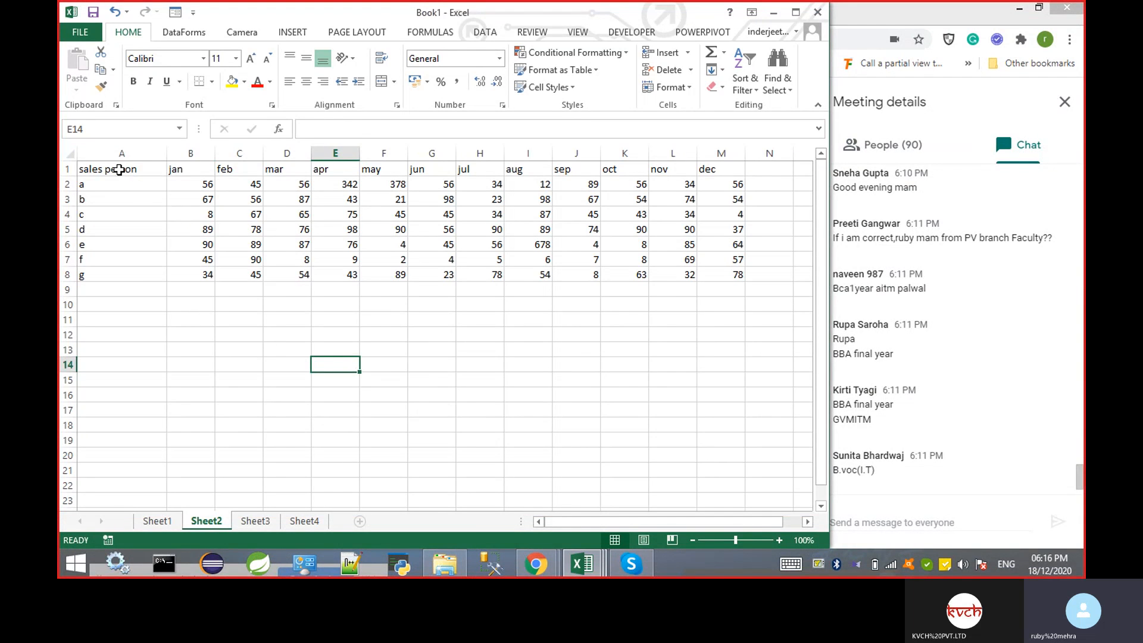
# - Examine the sales table on Sheet2, with sales persons in rows and the months jan to dec in columns
pyautogui.moveTo(118, 169); pyautogui.dragTo(741, 278)
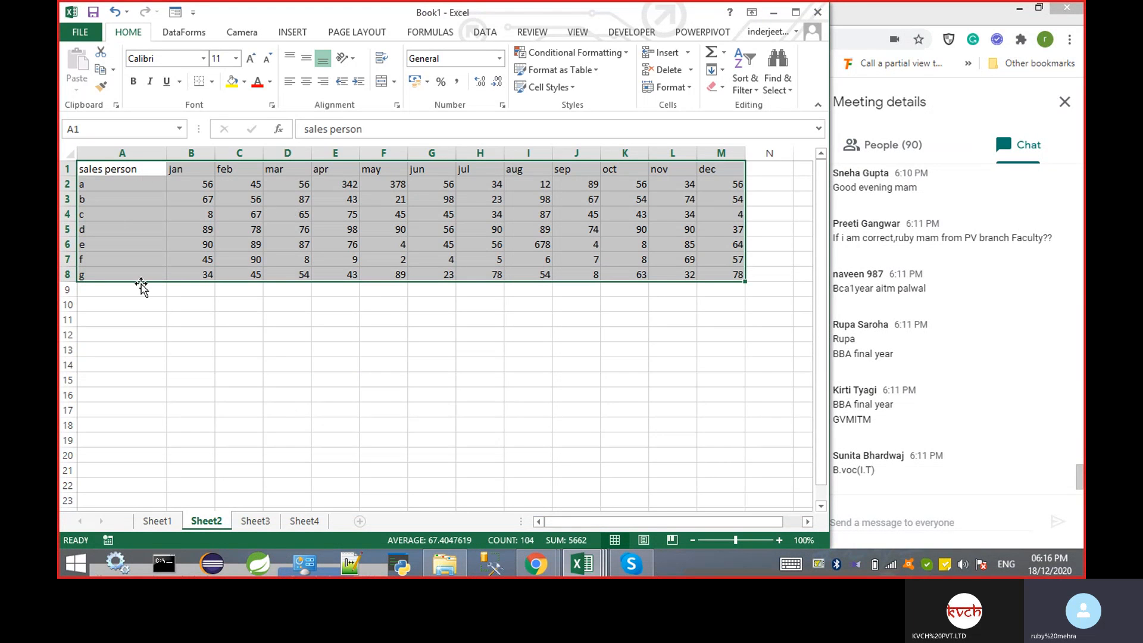
pyautogui.click(117, 186)
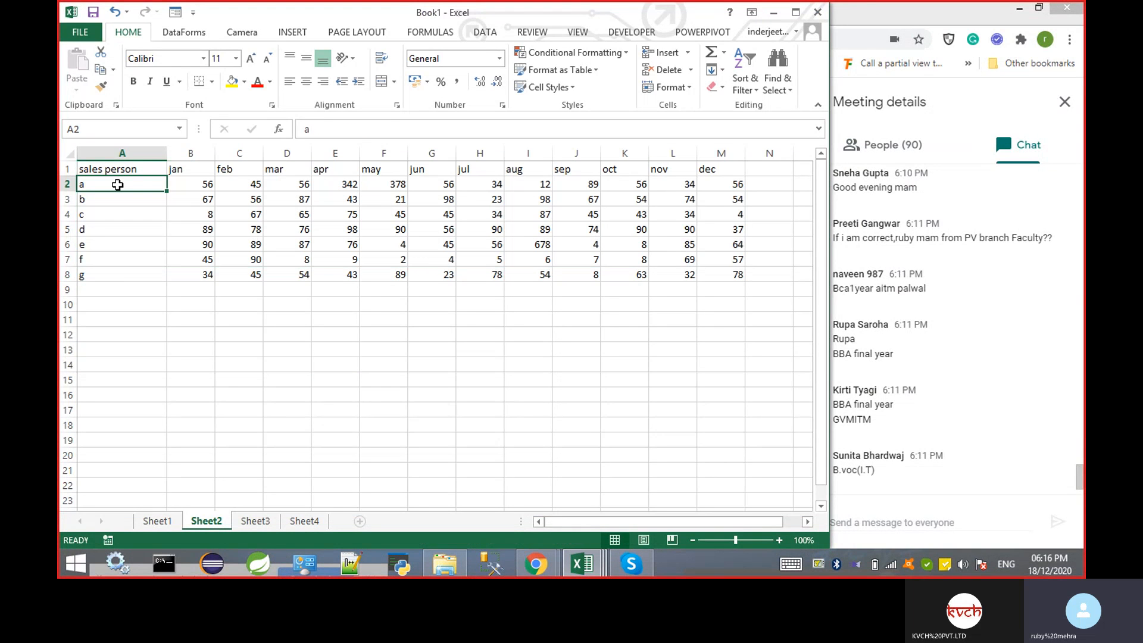
pyautogui.press('Down')
pyautogui.press('Down')
pyautogui.press('Down')
pyautogui.press('Down')
pyautogui.press('Down')
pyautogui.press('Down')
pyautogui.press('Right')
pyautogui.press('Right')
pyautogui.press('Up')
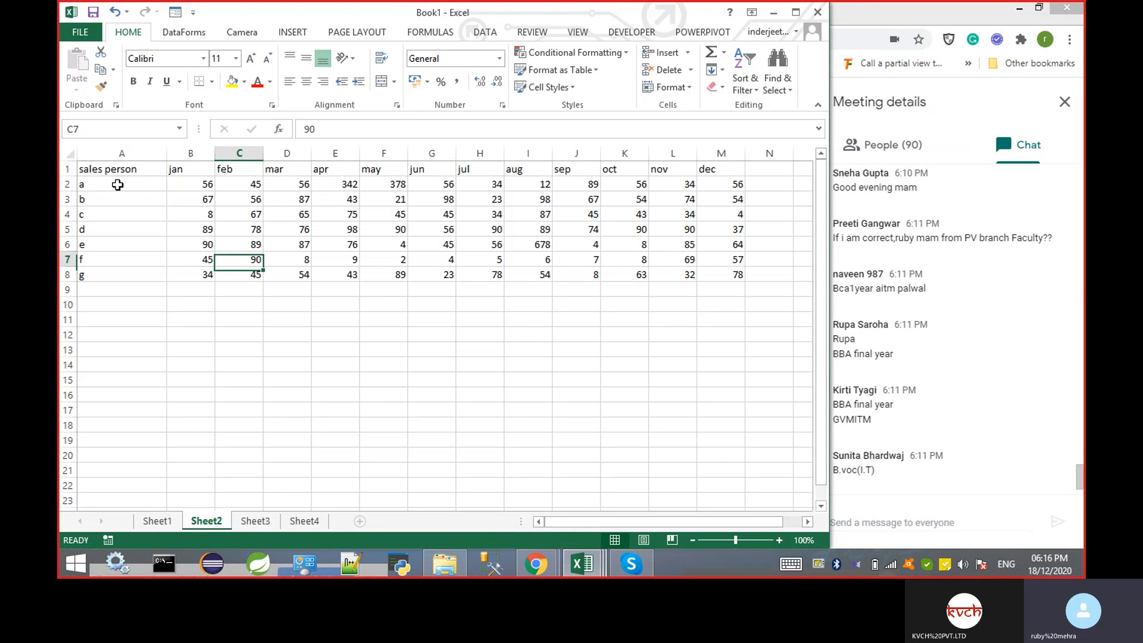
pyautogui.press('Up')
pyautogui.press('Up')
pyautogui.press('Up')
pyautogui.press('Up')
pyautogui.press('Up')
pyautogui.press('Right')
pyautogui.press('Right')
pyautogui.press('Right')
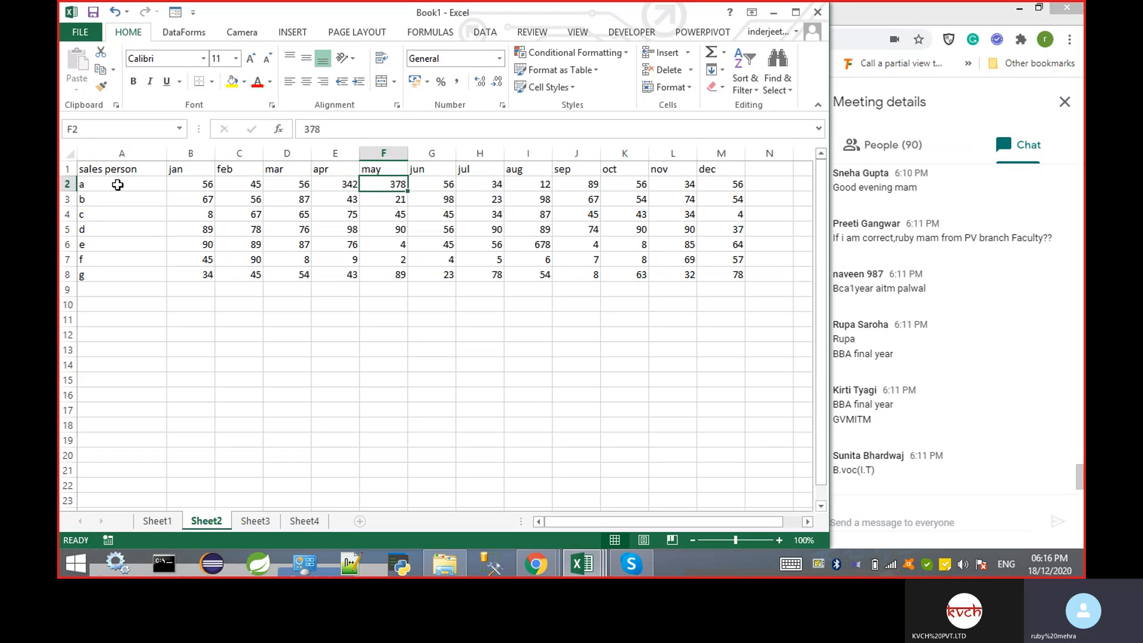
pyautogui.press('Right')
pyautogui.press('Right')
pyautogui.press('Right')
pyautogui.press('Right')
pyautogui.press('Right')
pyautogui.press('Right')
pyautogui.press('Right')
pyautogui.press('Right')
pyautogui.press('Down')
pyautogui.press('Down')
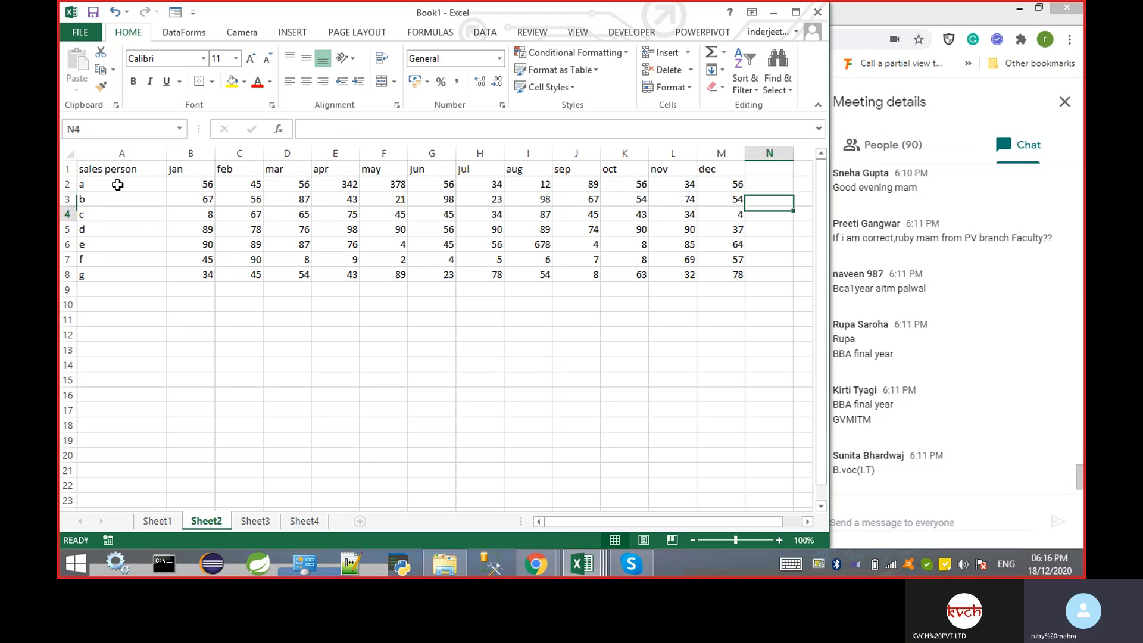
pyautogui.press('Up')
pyautogui.press('Up')
pyautogui.press('Left')
pyautogui.press('Left')
pyautogui.press('Left')
pyautogui.press('Left')
pyautogui.press('Left')
pyautogui.press('Left')
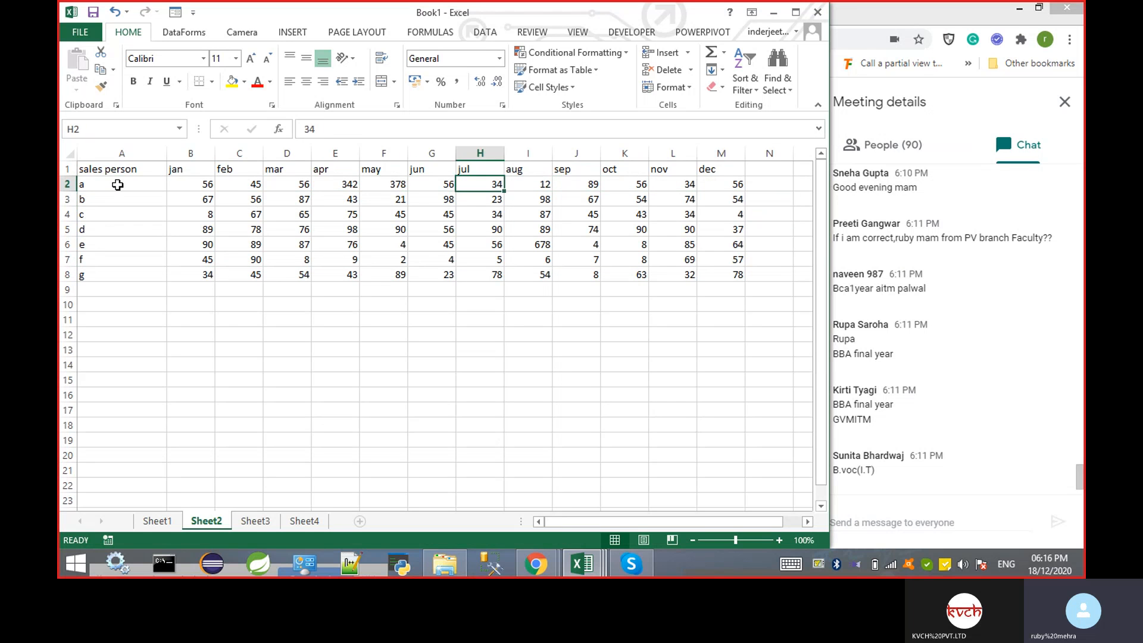
pyautogui.press('Left')
pyautogui.press('Down')
pyautogui.press('Down')
pyautogui.press('Down')
pyautogui.press('Down')
pyautogui.press('Down')
pyautogui.press('Down')
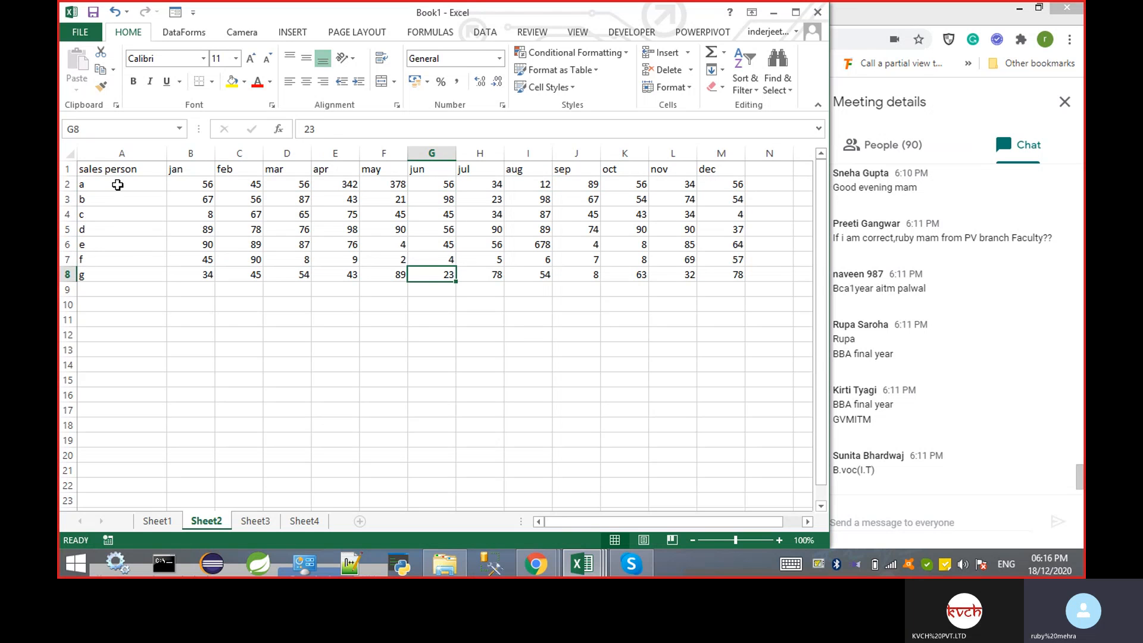
pyautogui.click(113, 153)
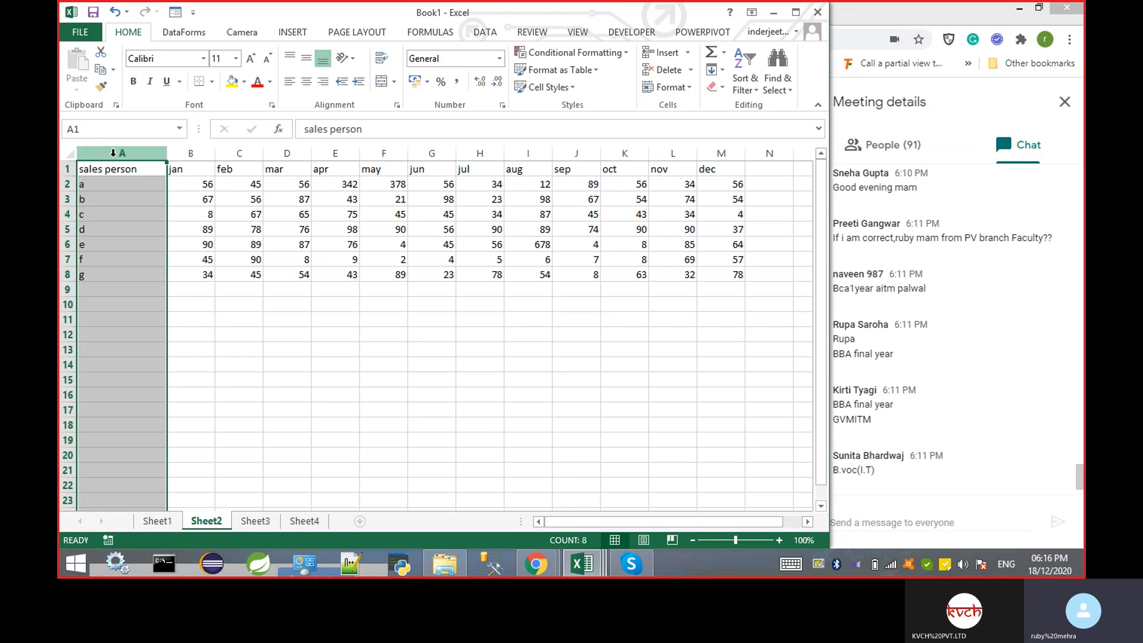
pyautogui.click(280, 309)
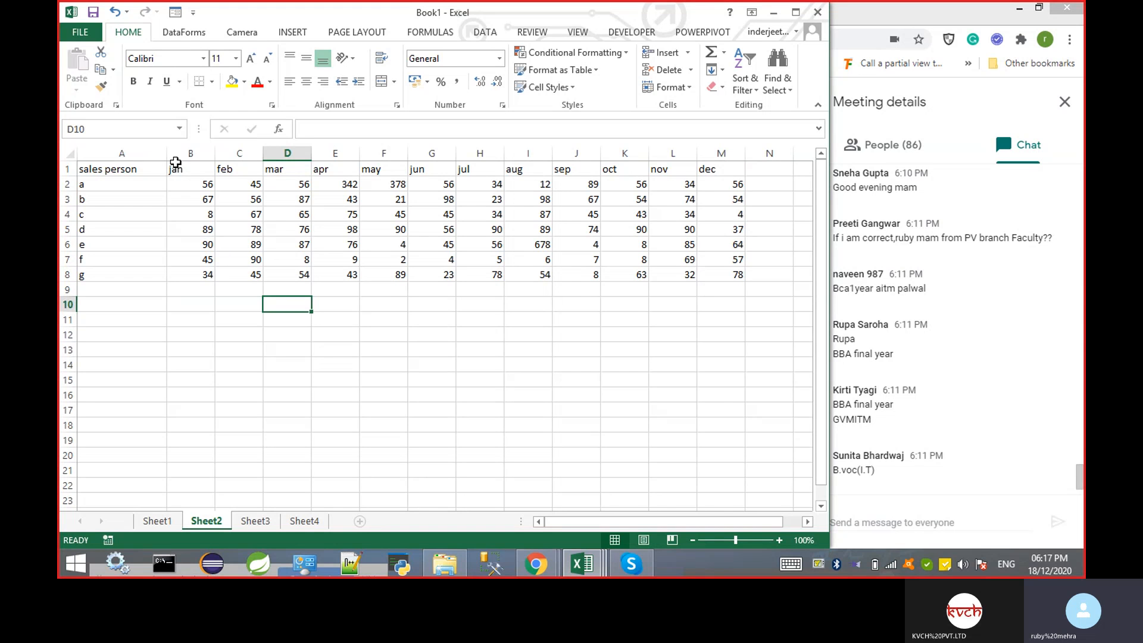
# - Create a PivotTable from the sales range A1:M8 on Sheet2, placed on a new worksheet
pyautogui.moveTo(143, 169); pyautogui.dragTo(721, 277)
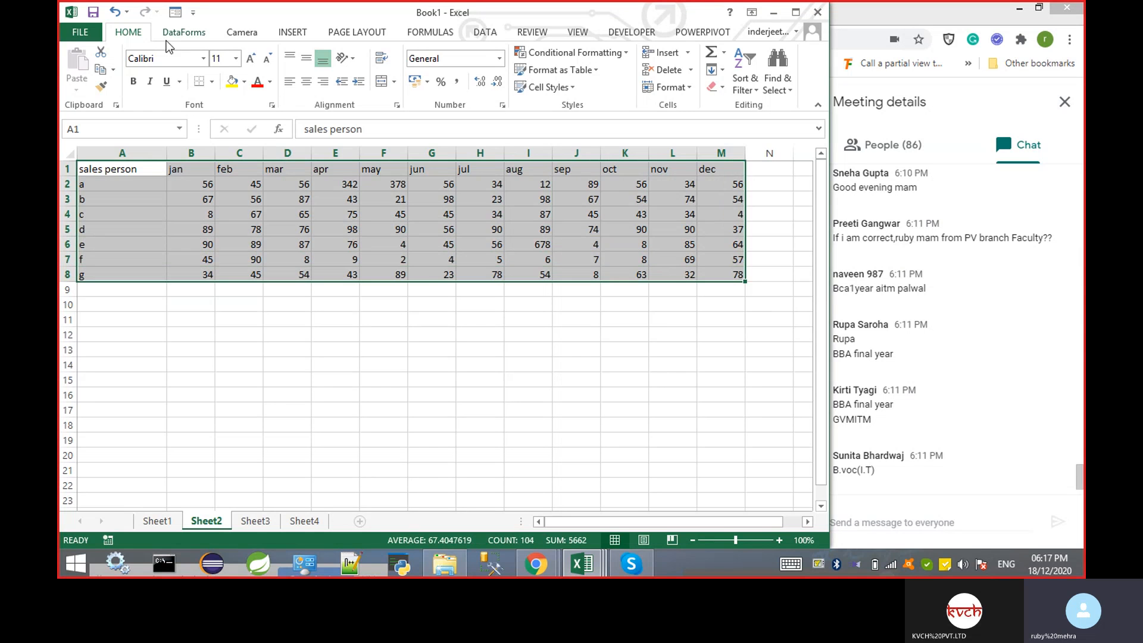
pyautogui.click(292, 32)
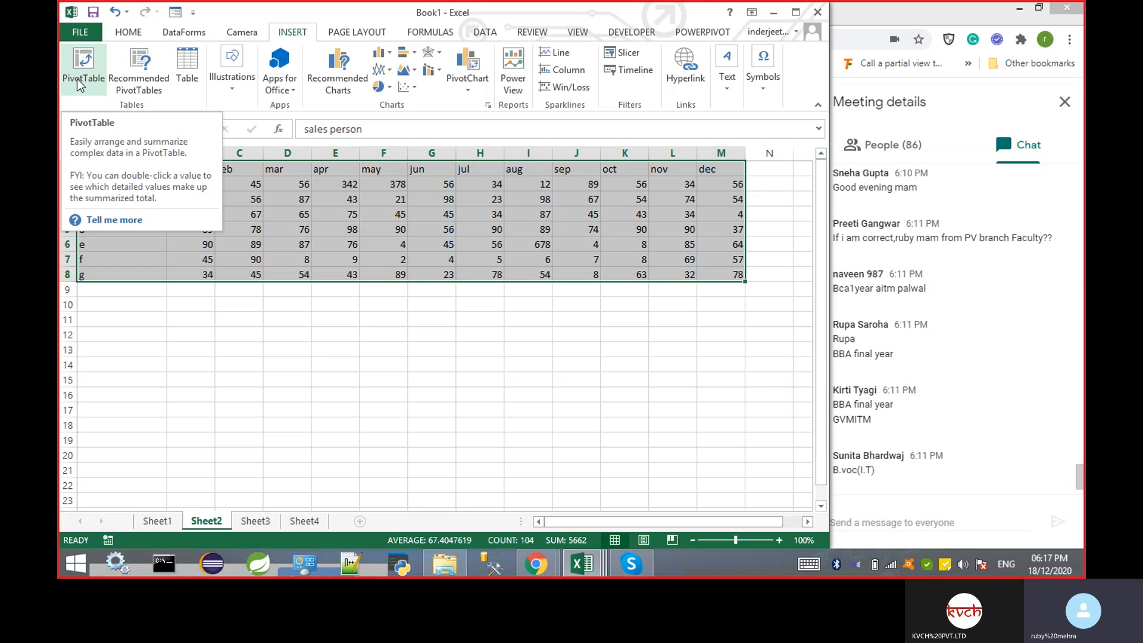
pyautogui.click(77, 79)
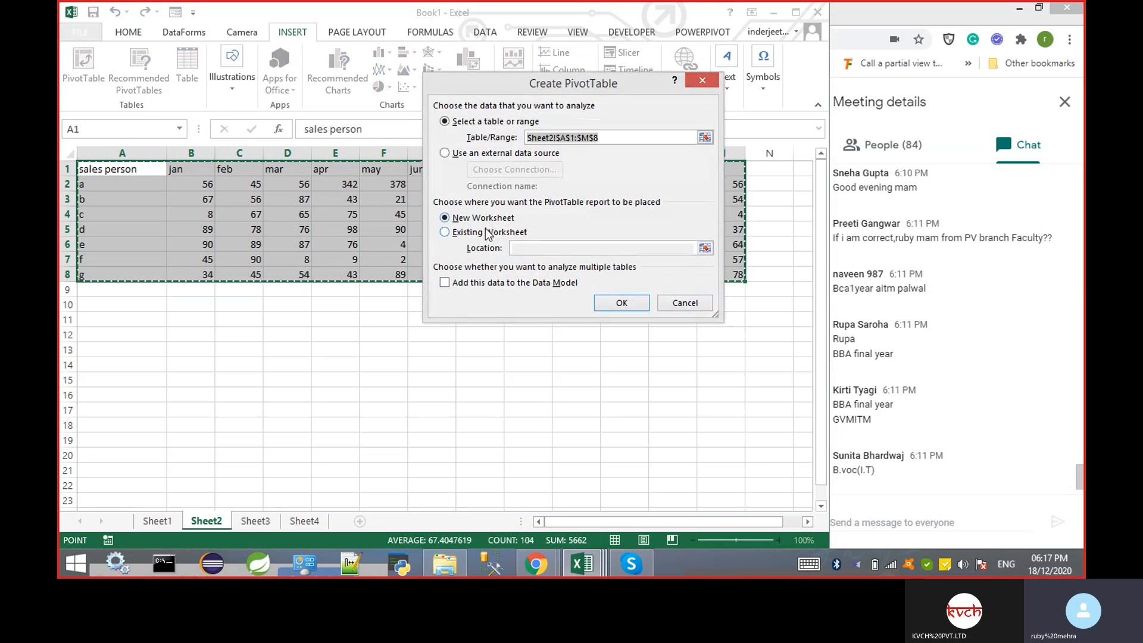
pyautogui.click(617, 303)
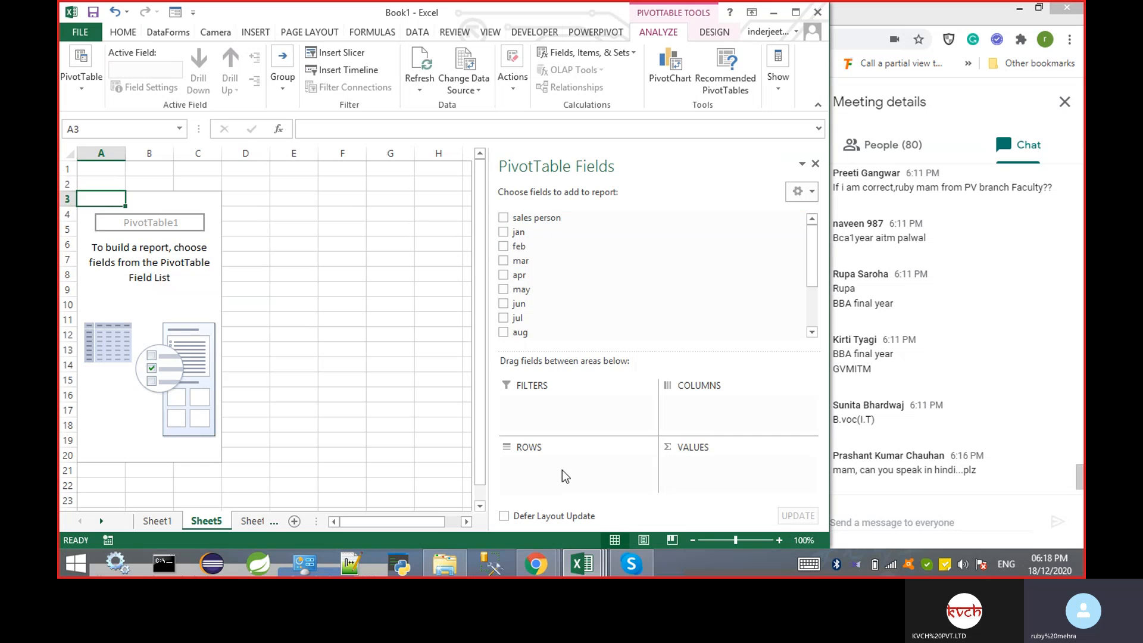
# - Examine the analysis and design options available for the empty pivot table
pyautogui.click(168, 270)
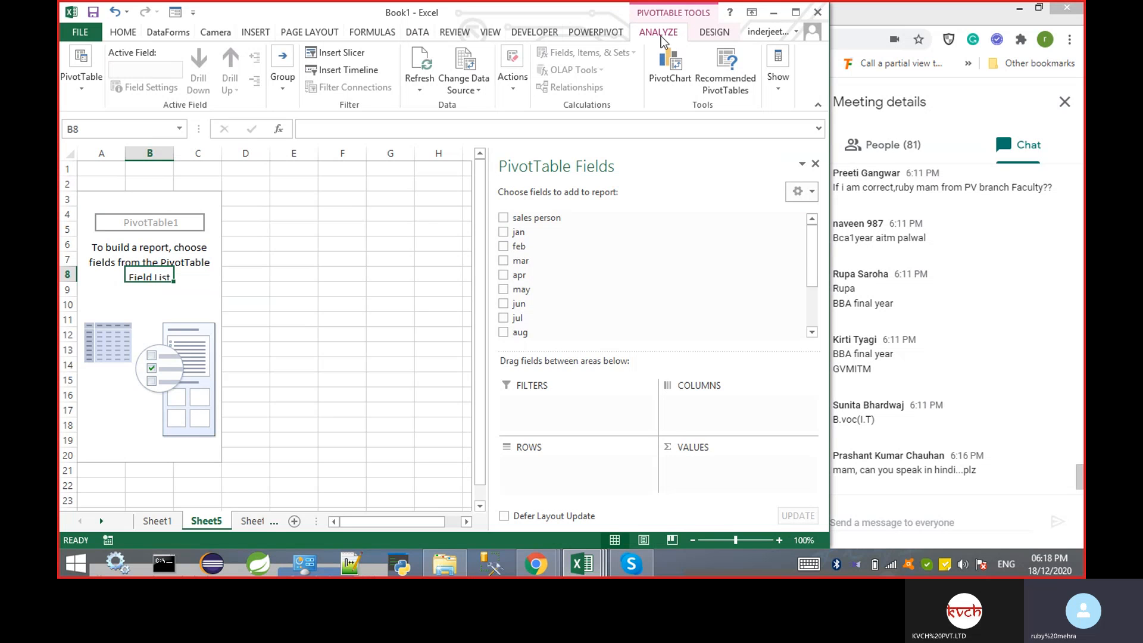
pyautogui.click(724, 37)
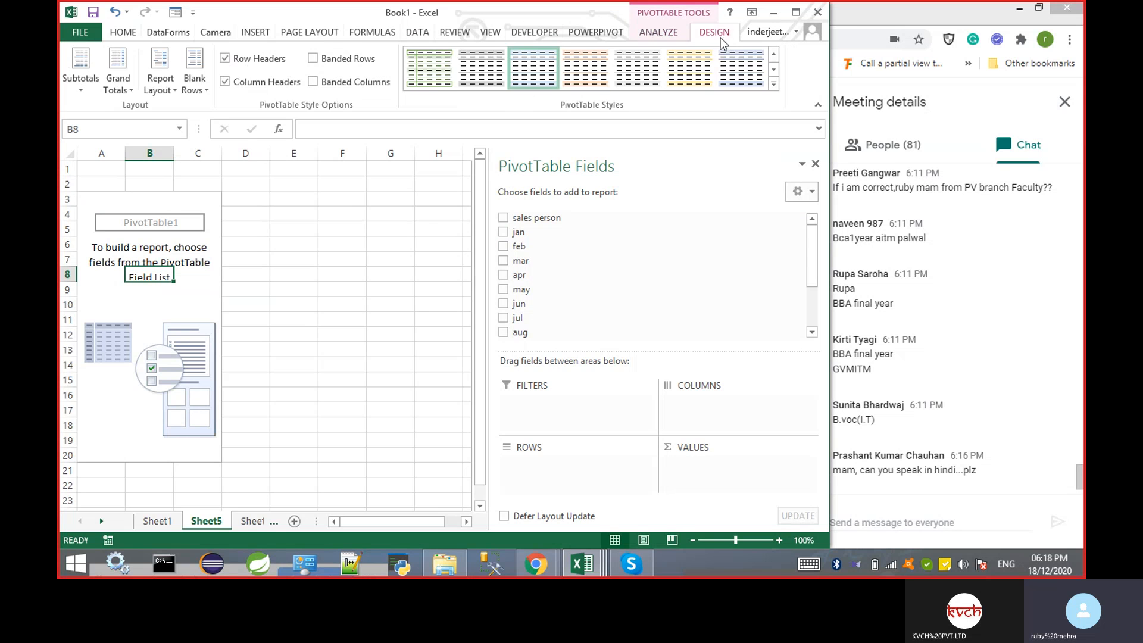
pyautogui.click(678, 37)
pyautogui.click(724, 37)
pyautogui.click(658, 36)
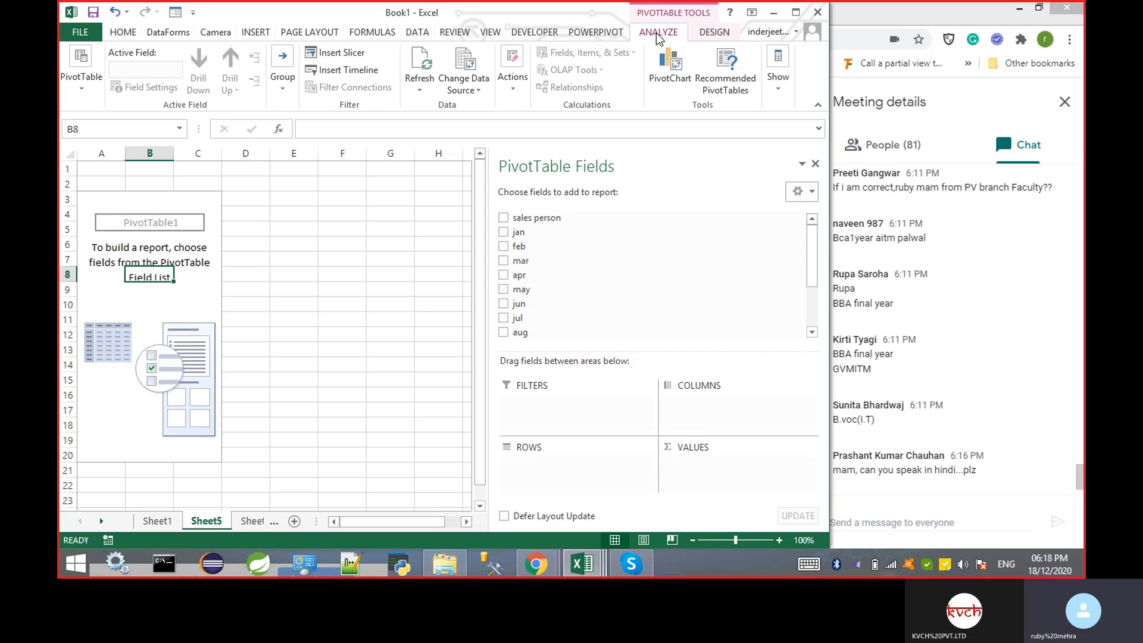
pyautogui.click(161, 300)
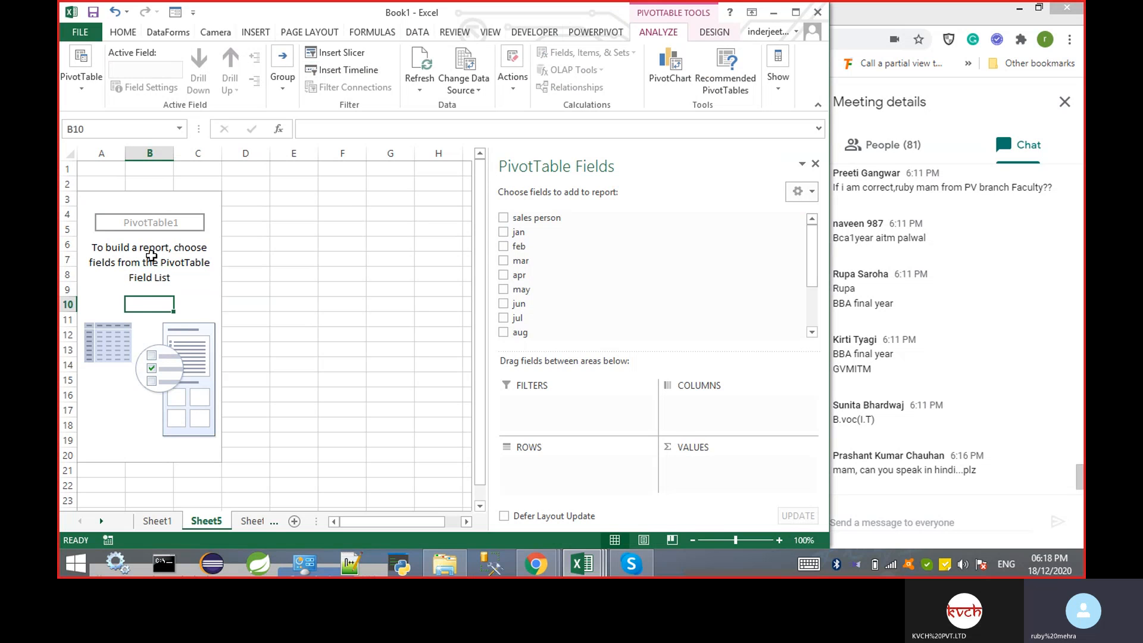
# - Add the sales person field as rows and the fields jan through aug as summed values in the pivot table
pyautogui.click(504, 218)
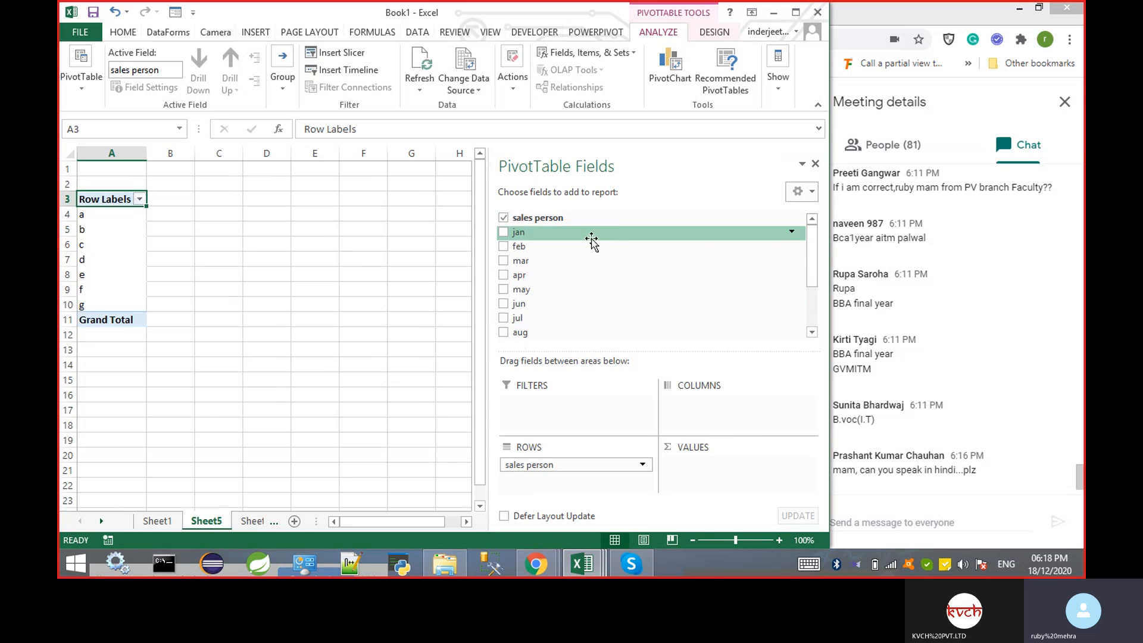
pyautogui.click(502, 232)
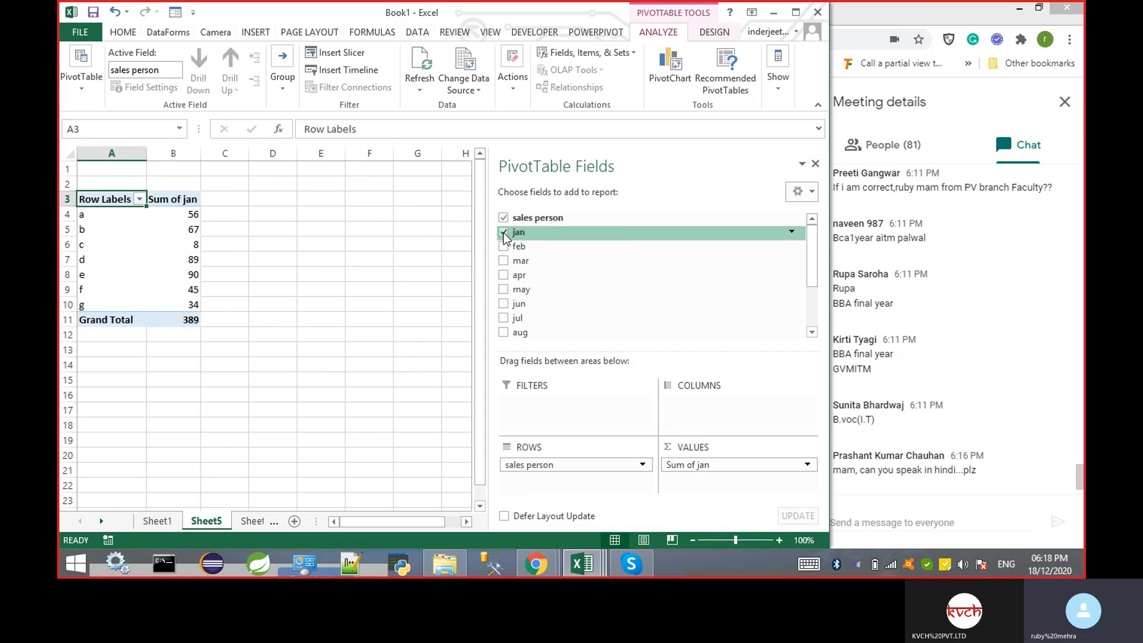
pyautogui.click(503, 247)
pyautogui.click(504, 260)
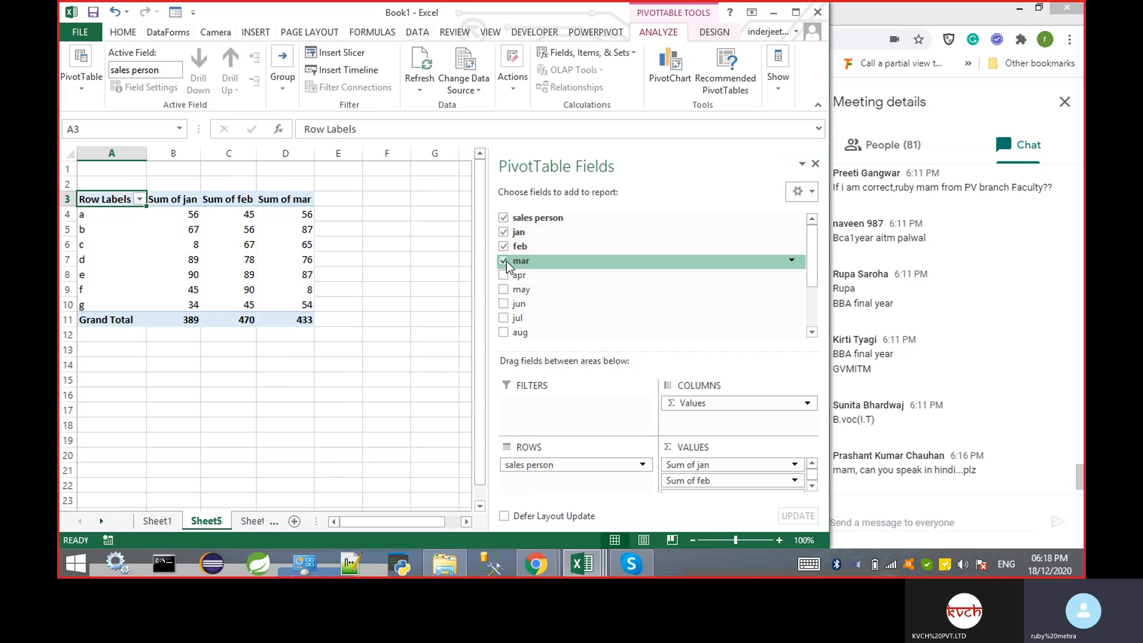
pyautogui.click(504, 275)
pyautogui.click(503, 290)
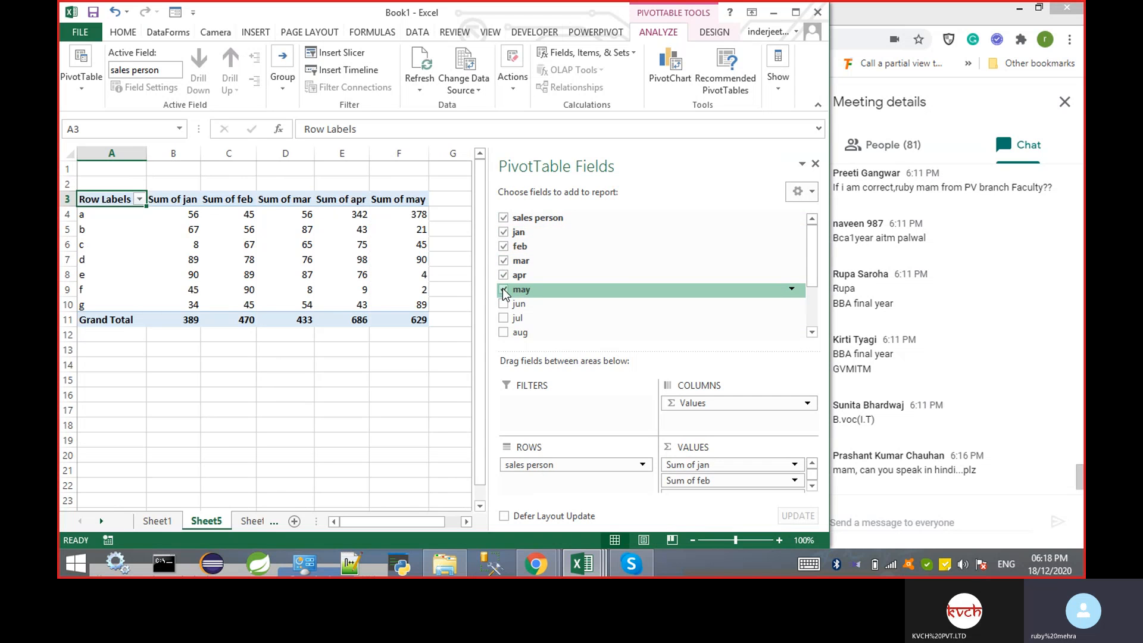
pyautogui.click(504, 304)
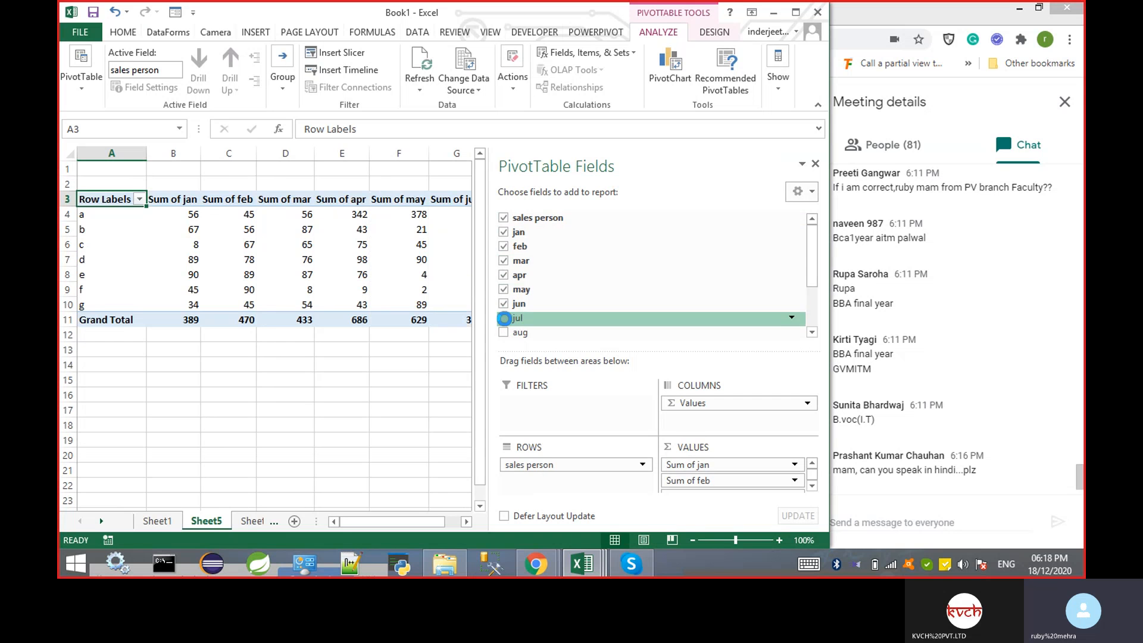
pyautogui.click(504, 318)
pyautogui.click(506, 332)
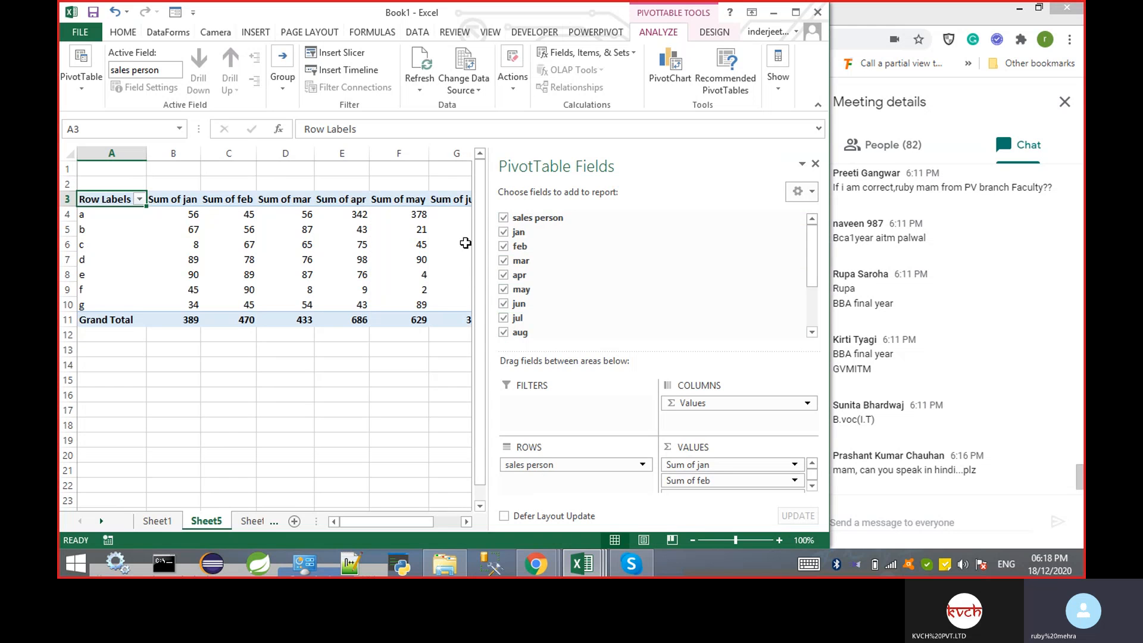
# - Remove the month fields jan through aug from the pivot table, keeping only sales person
pyautogui.click(503, 232)
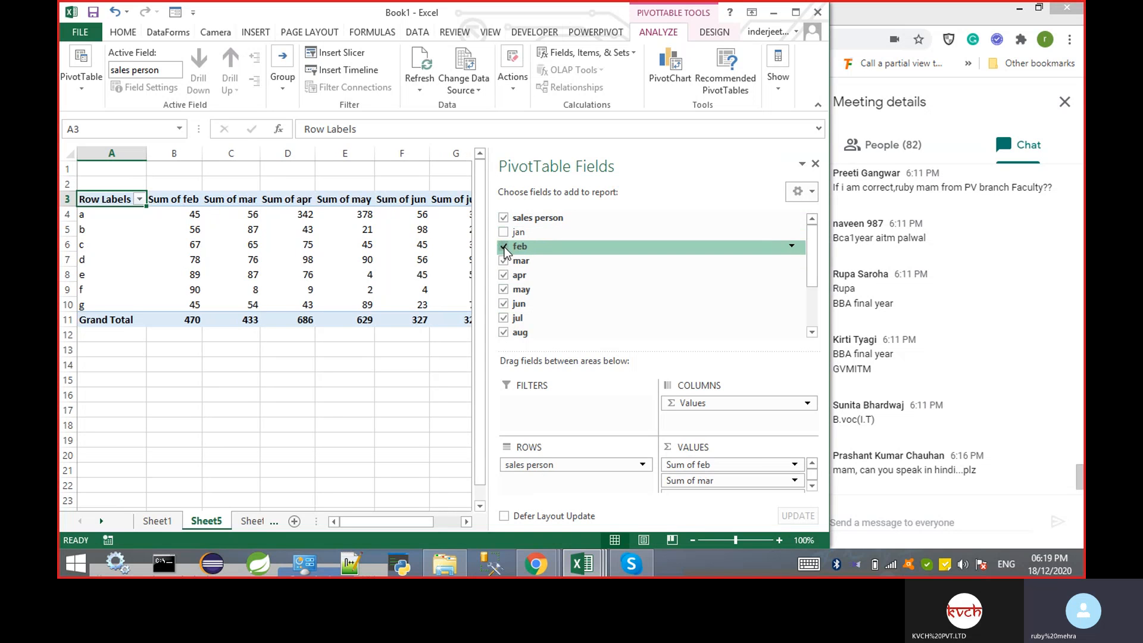
pyautogui.click(505, 249)
pyautogui.click(505, 262)
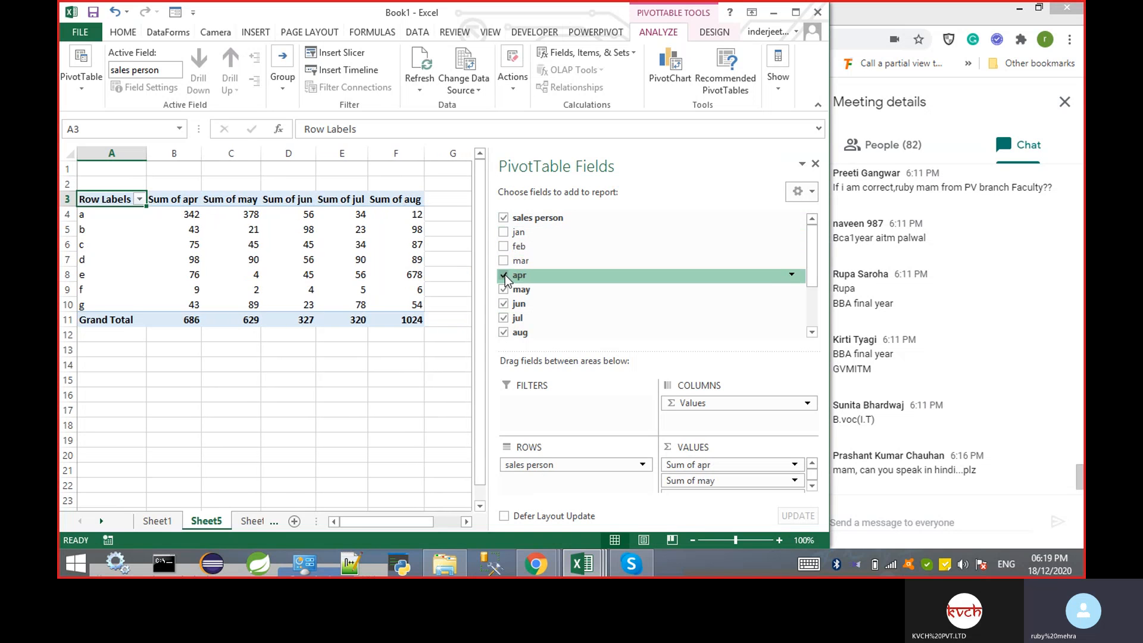
pyautogui.click(505, 275)
pyautogui.click(503, 290)
pyautogui.click(503, 304)
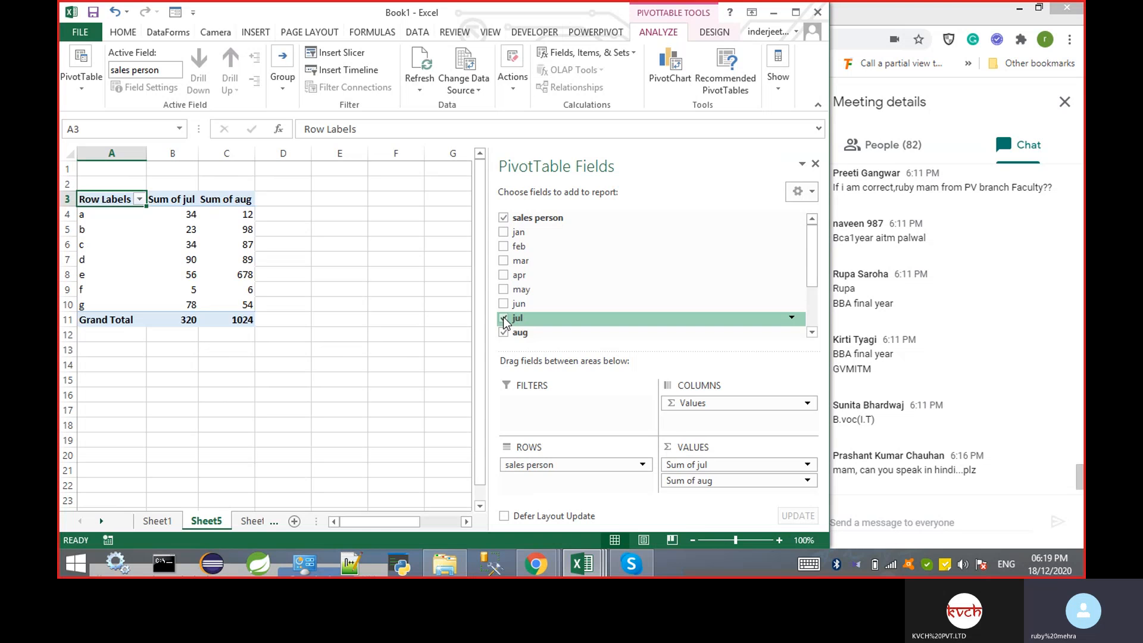
pyautogui.click(503, 318)
pyautogui.click(503, 332)
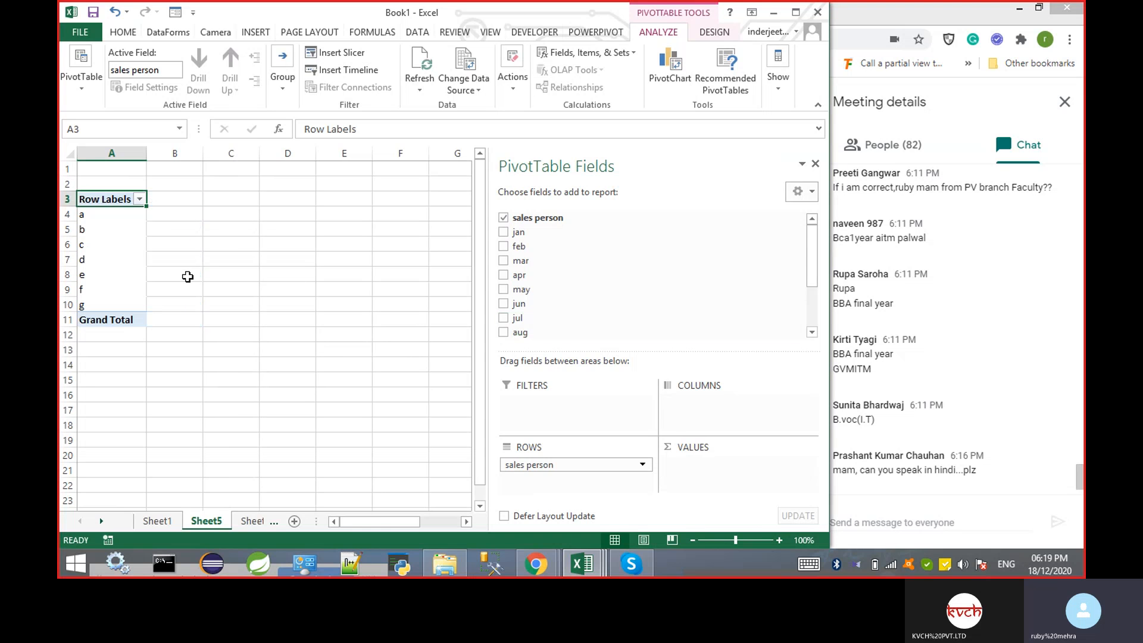
pyautogui.click(105, 233)
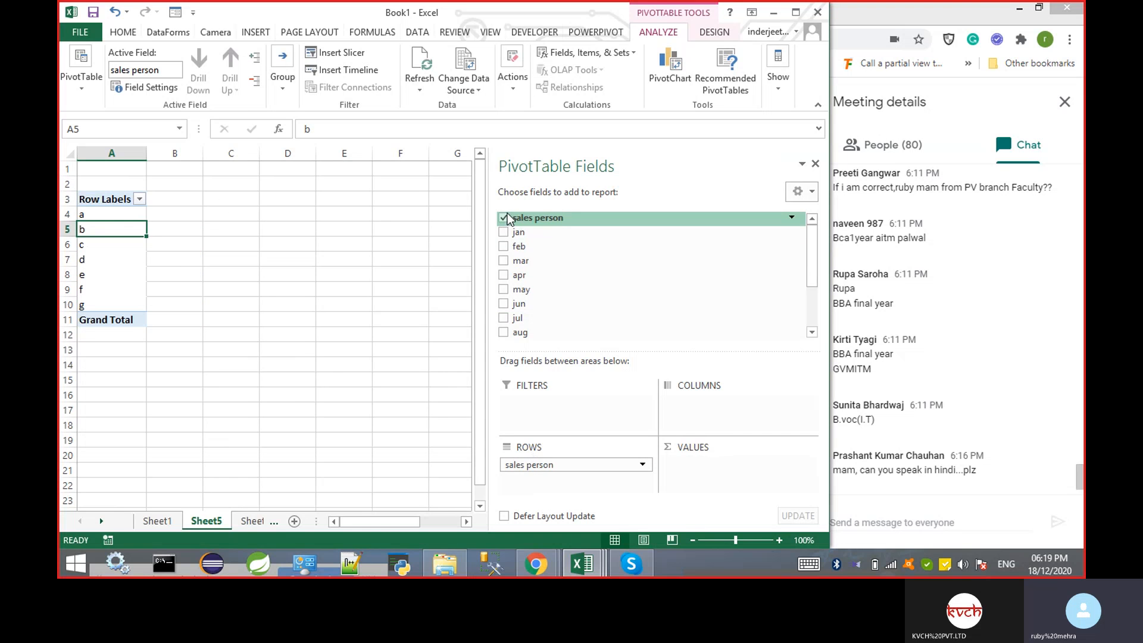
# - Try the jan field as a summed value and as column headings, and take it out of the pivot table
pyautogui.click(503, 233)
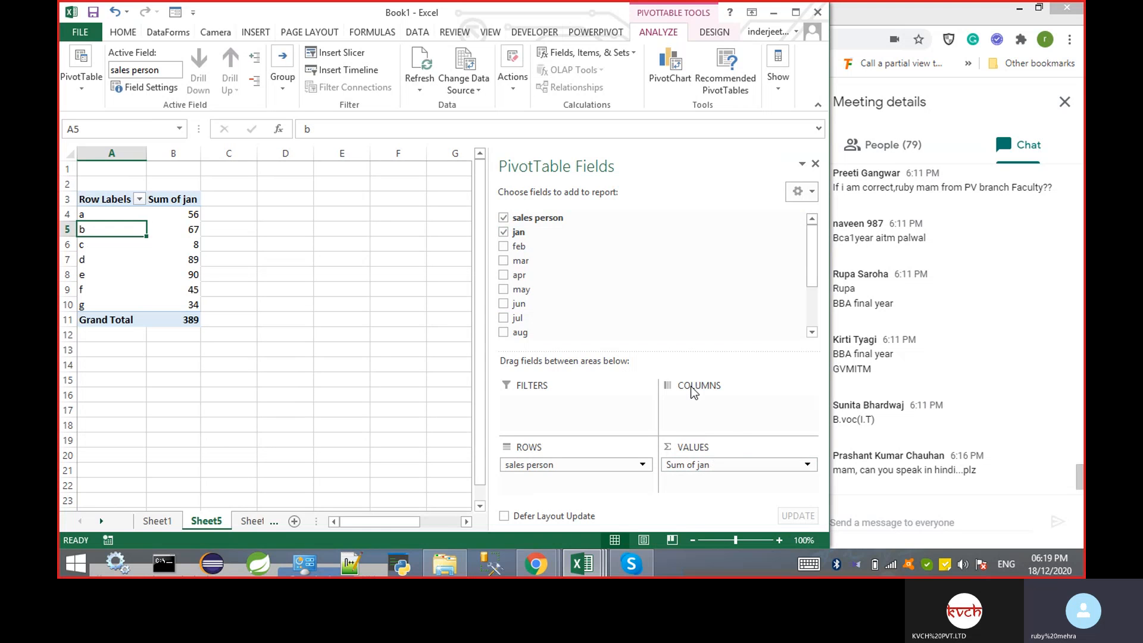
pyautogui.moveTo(704, 465); pyautogui.dragTo(709, 403)
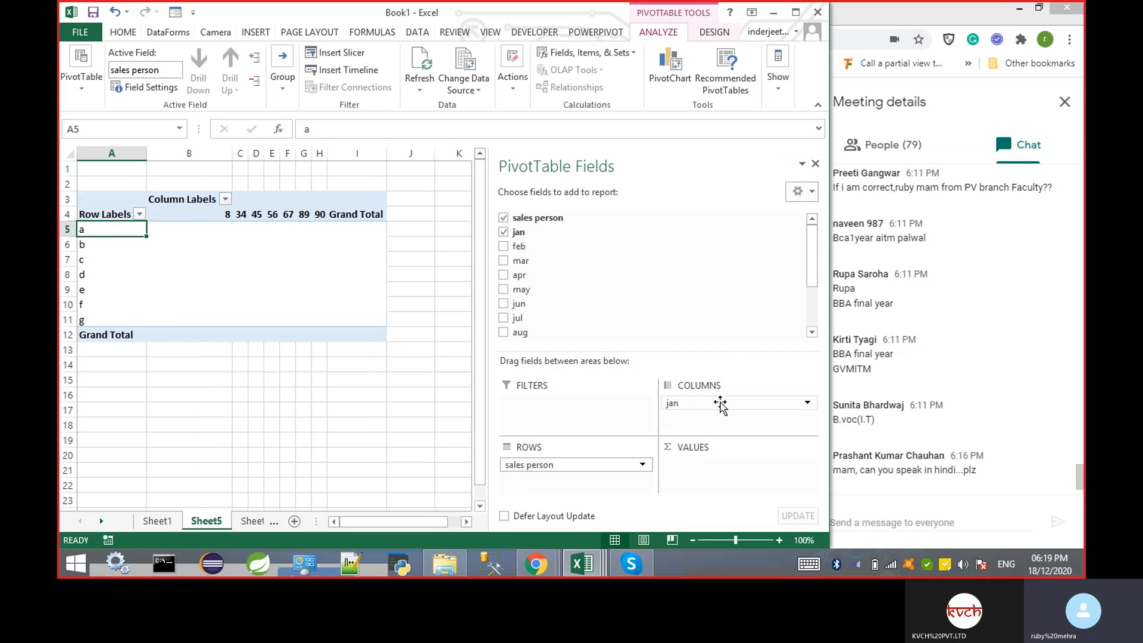
pyautogui.moveTo(719, 403); pyautogui.dragTo(605, 322)
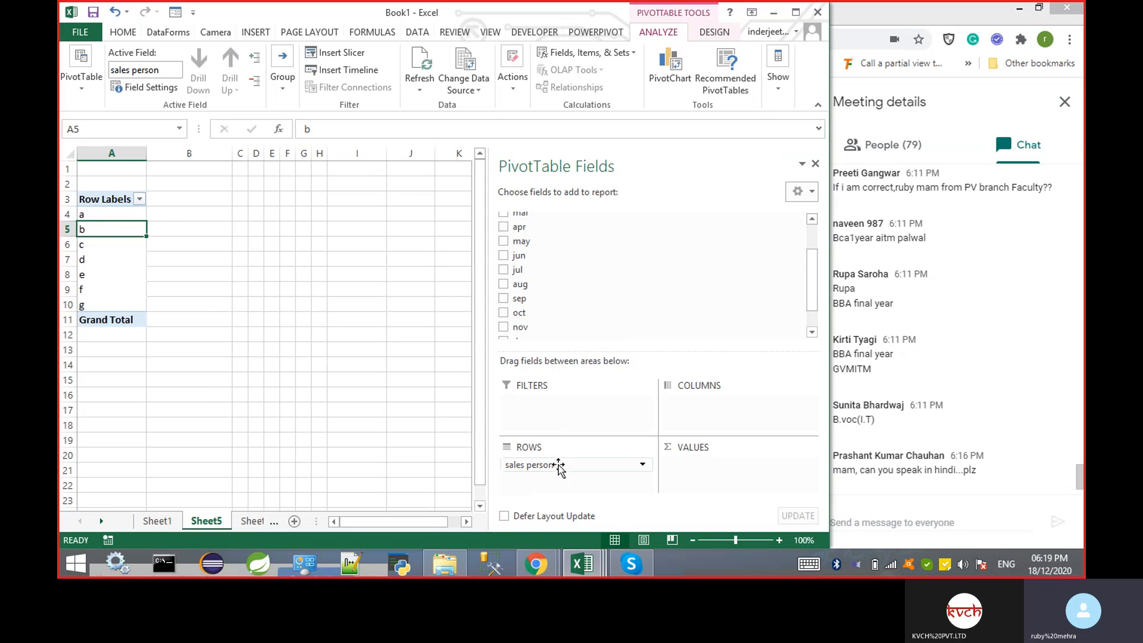
# - Move the sales person field from the pivot table's rows to its report filter
pyautogui.moveTo(560, 464); pyautogui.dragTo(565, 400)
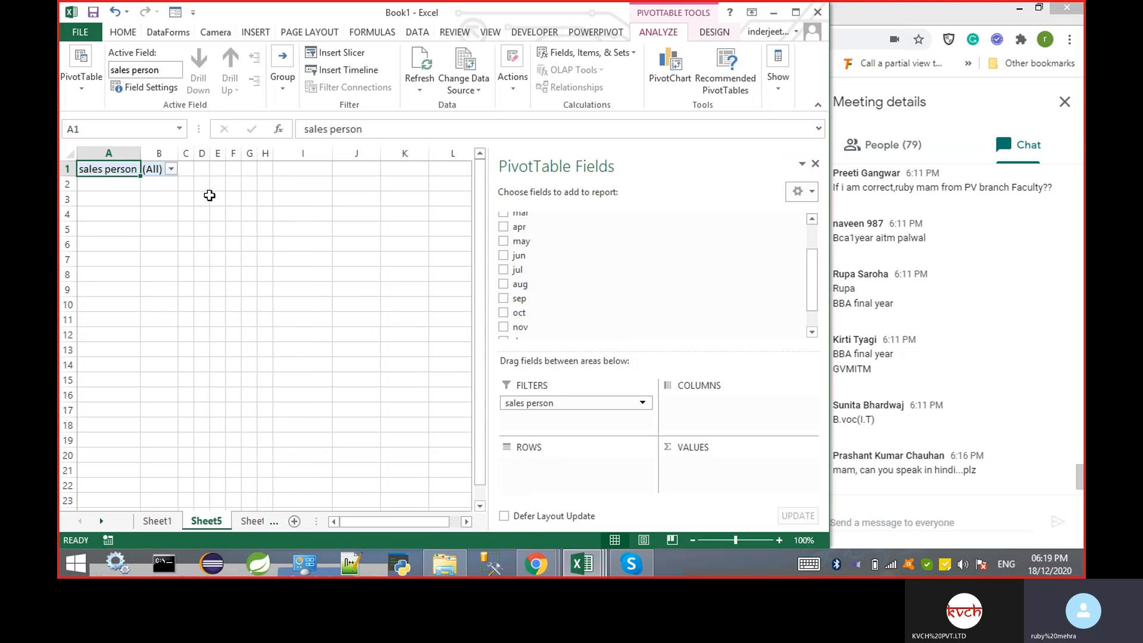
# - Filter the report to sales person a, and move the sales person field from the report filter back to the rows
pyautogui.click(171, 169)
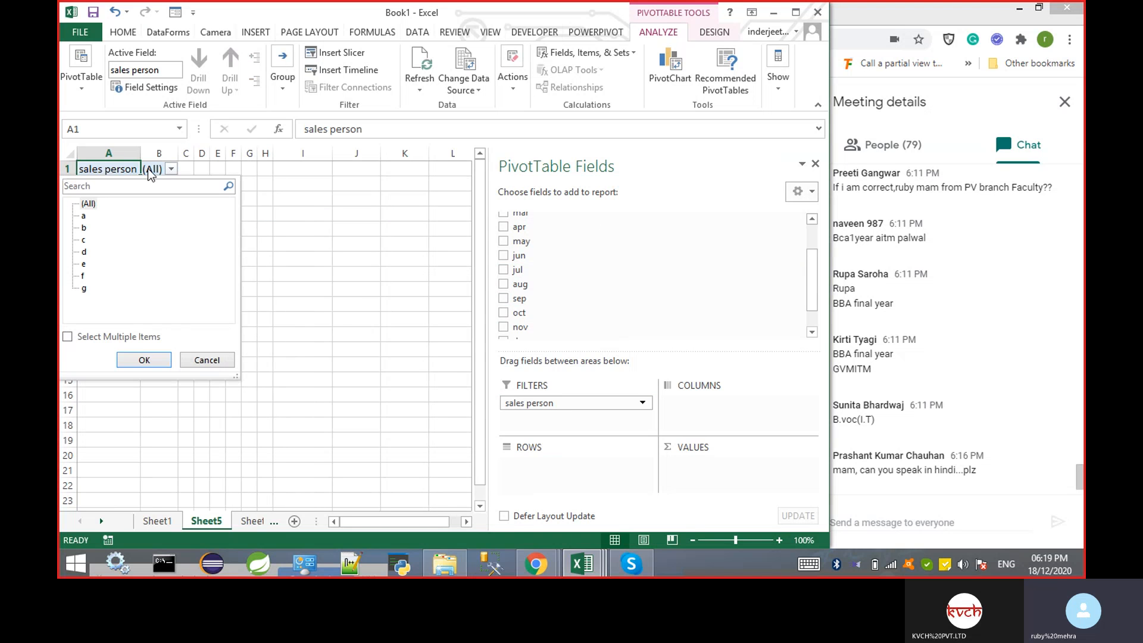
pyautogui.click(83, 217)
pyautogui.click(149, 358)
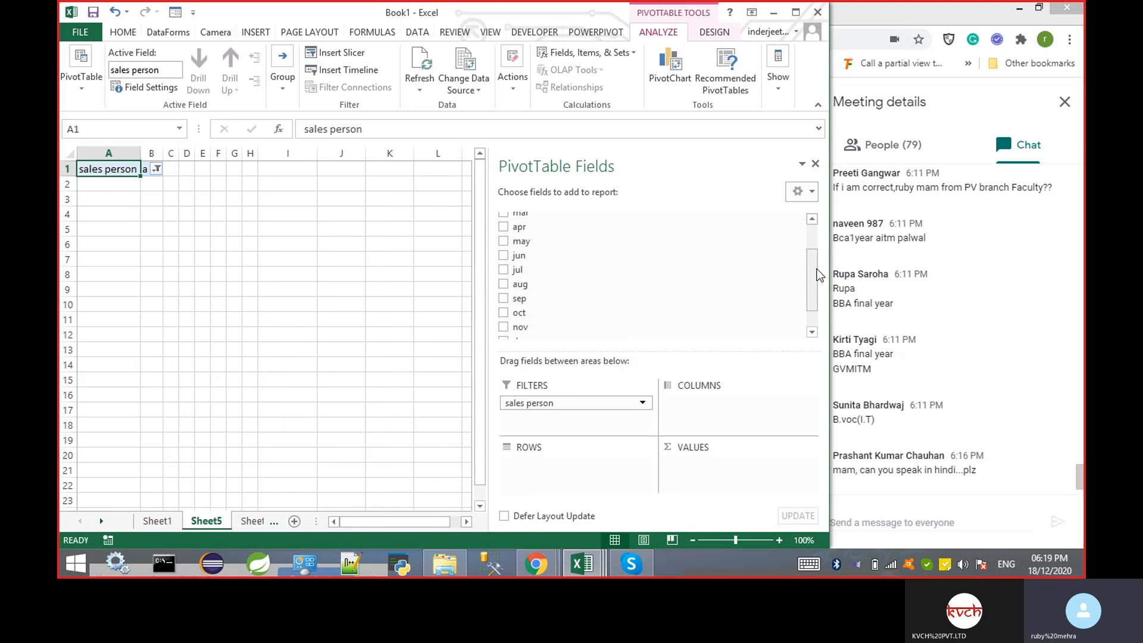
pyautogui.scroll(3, 818, 275)
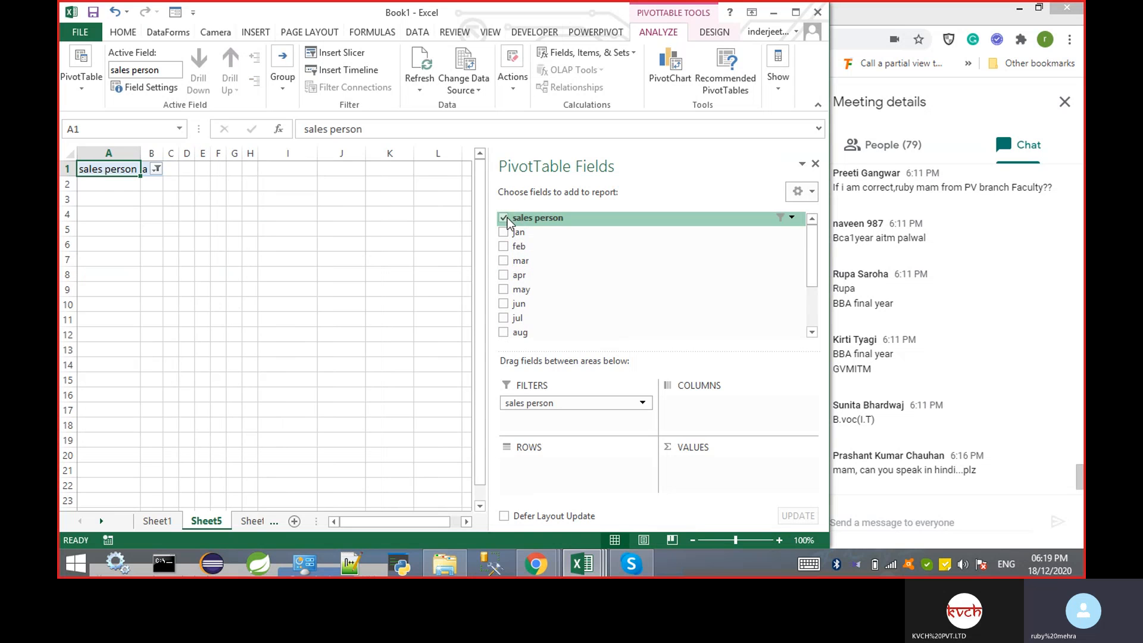
pyautogui.moveTo(591, 401); pyautogui.dragTo(597, 482)
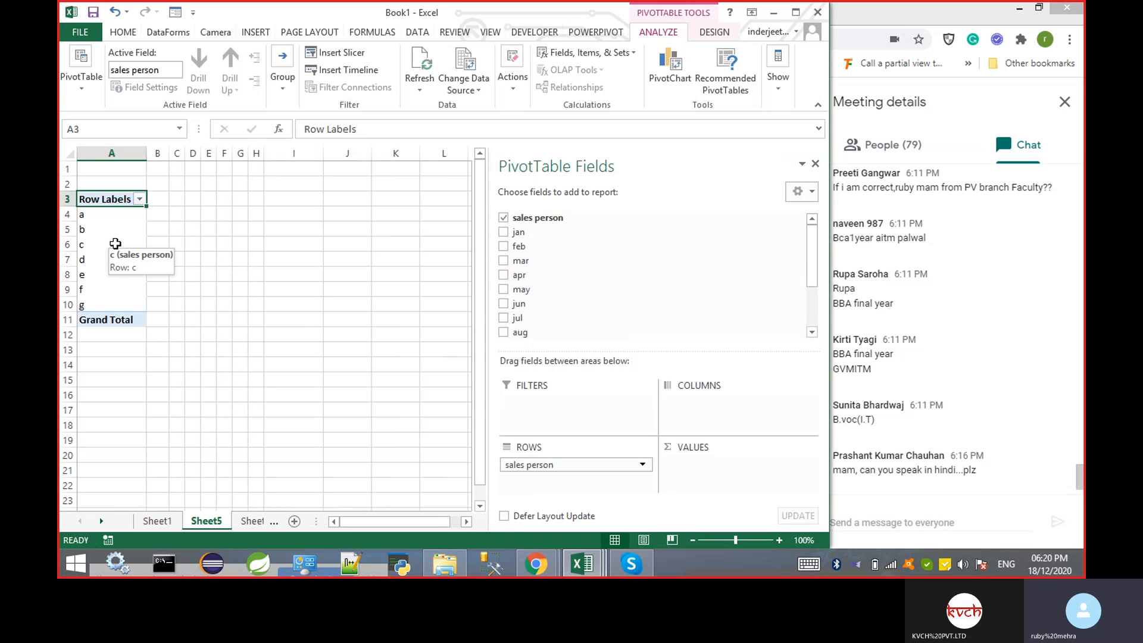
# - Insert a slicer for the sales person field, place it just below the pivot table and narrow it to 2.43 cm wide
pyautogui.click(115, 244)
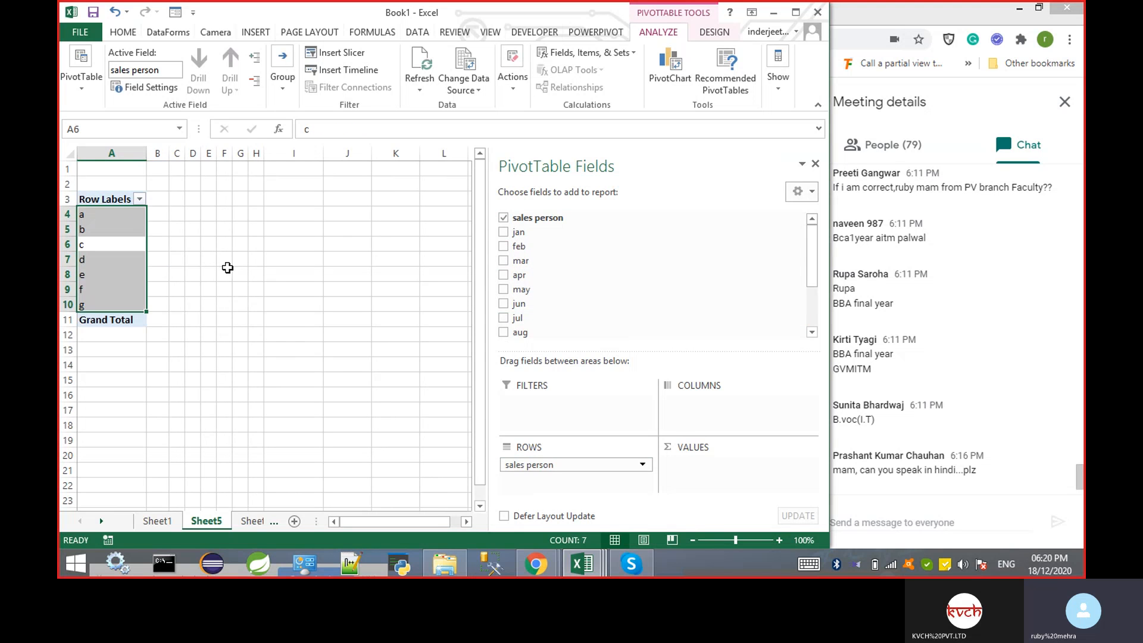
pyautogui.click(340, 52)
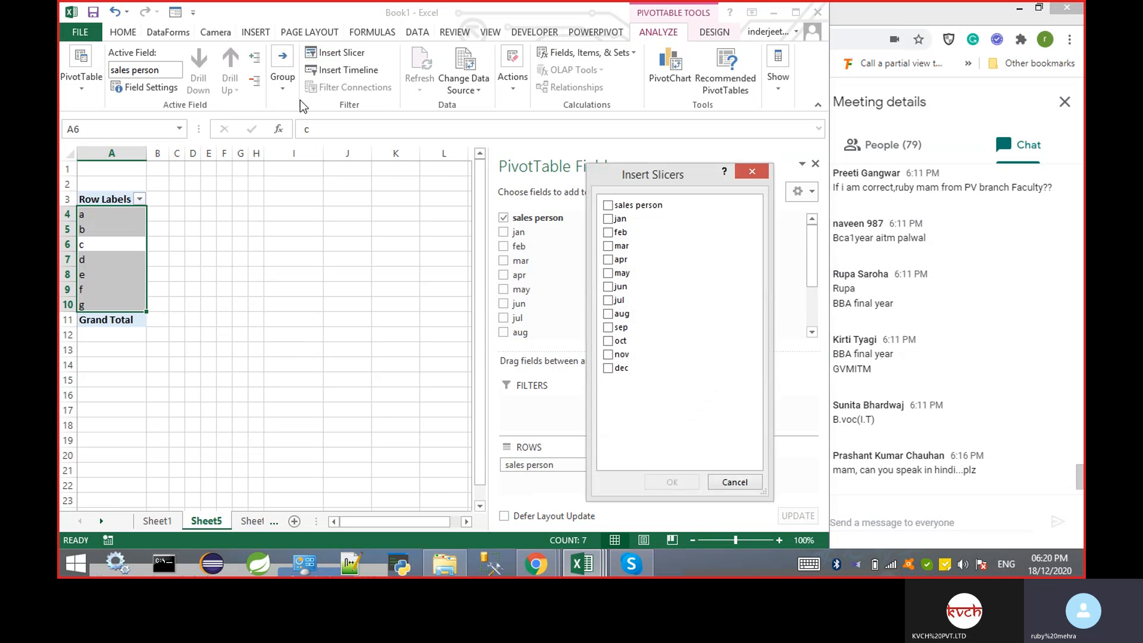
pyautogui.click(608, 206)
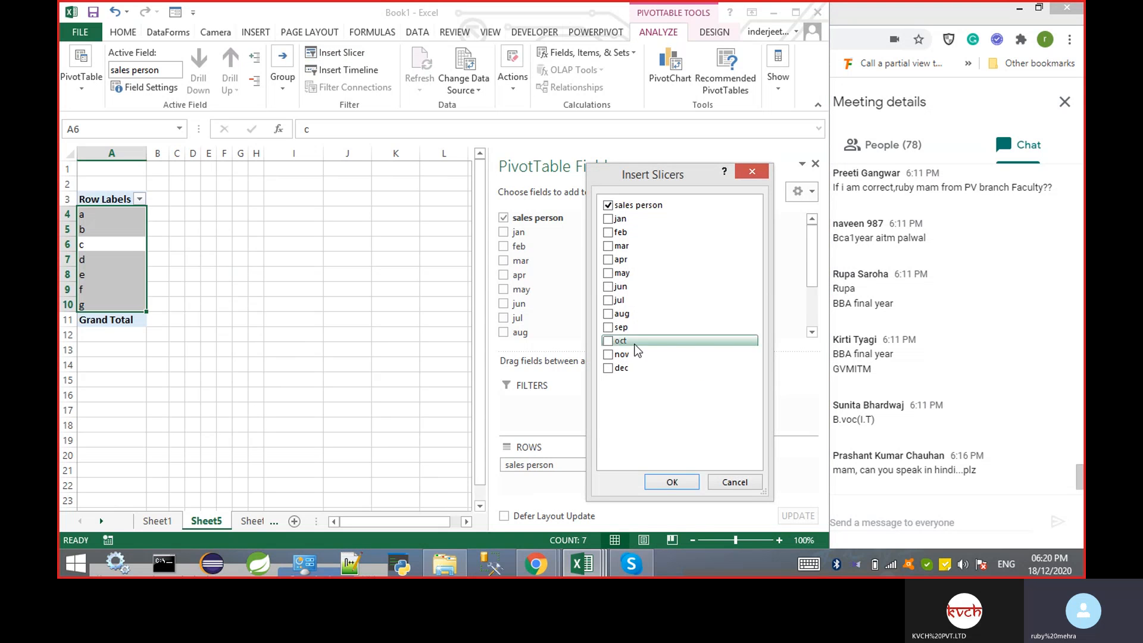
pyautogui.click(672, 481)
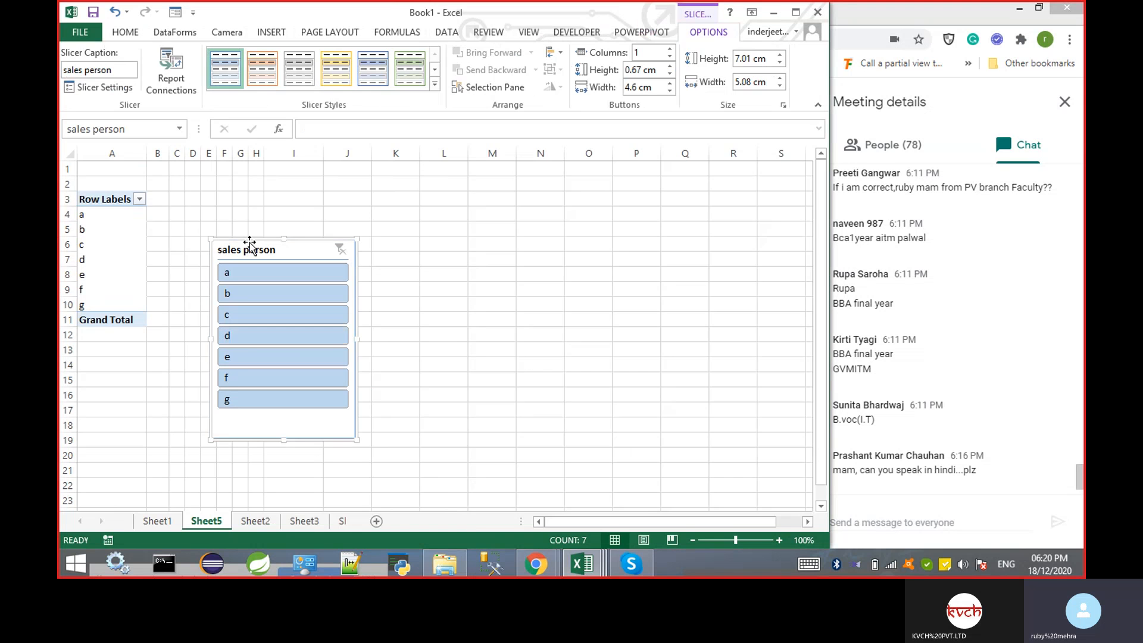
pyautogui.moveTo(246, 246); pyautogui.dragTo(102, 345)
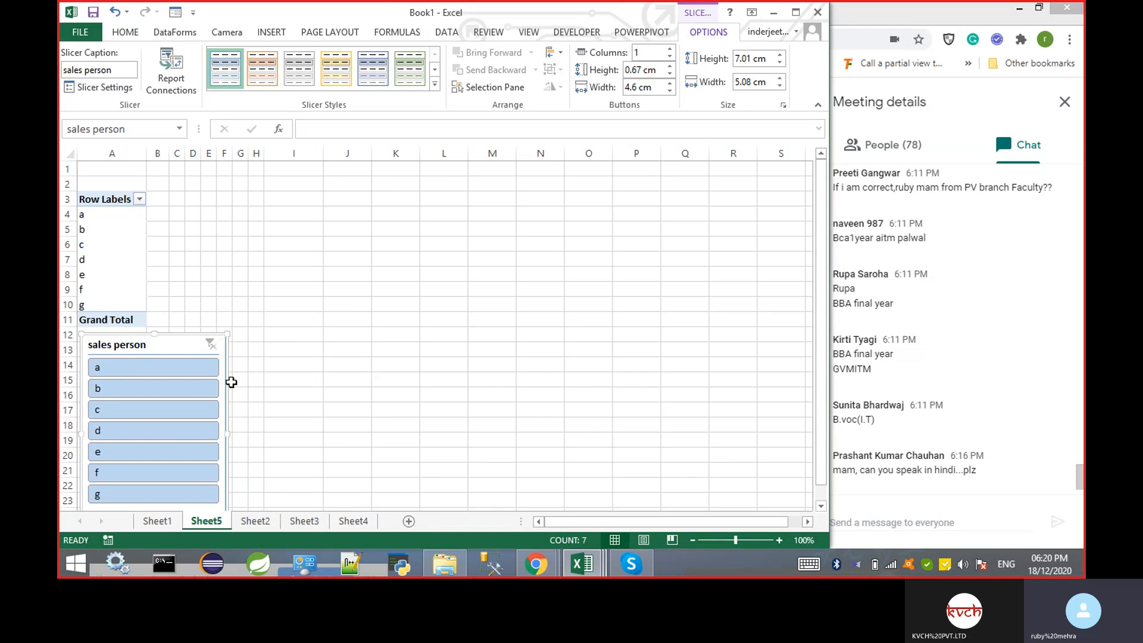
pyautogui.moveTo(226, 431); pyautogui.dragTo(152, 433)
# - Filter the pivot table through the slicer by single sales persons such as a, c, f, g and b, and clear the slicer filter
pyautogui.click(107, 379)
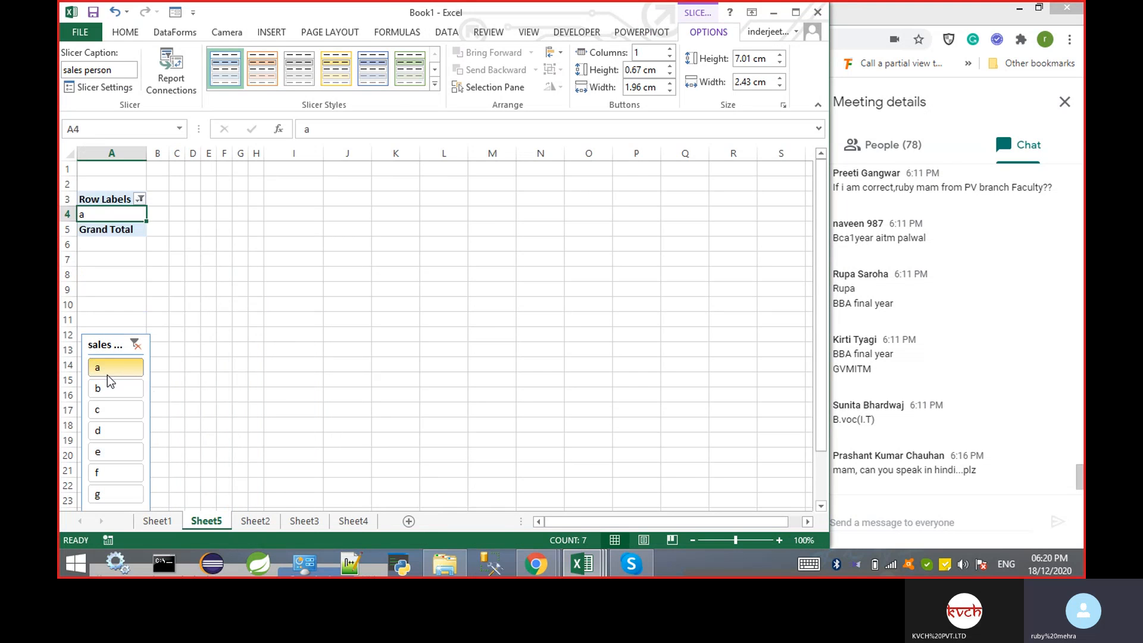
pyautogui.click(119, 430)
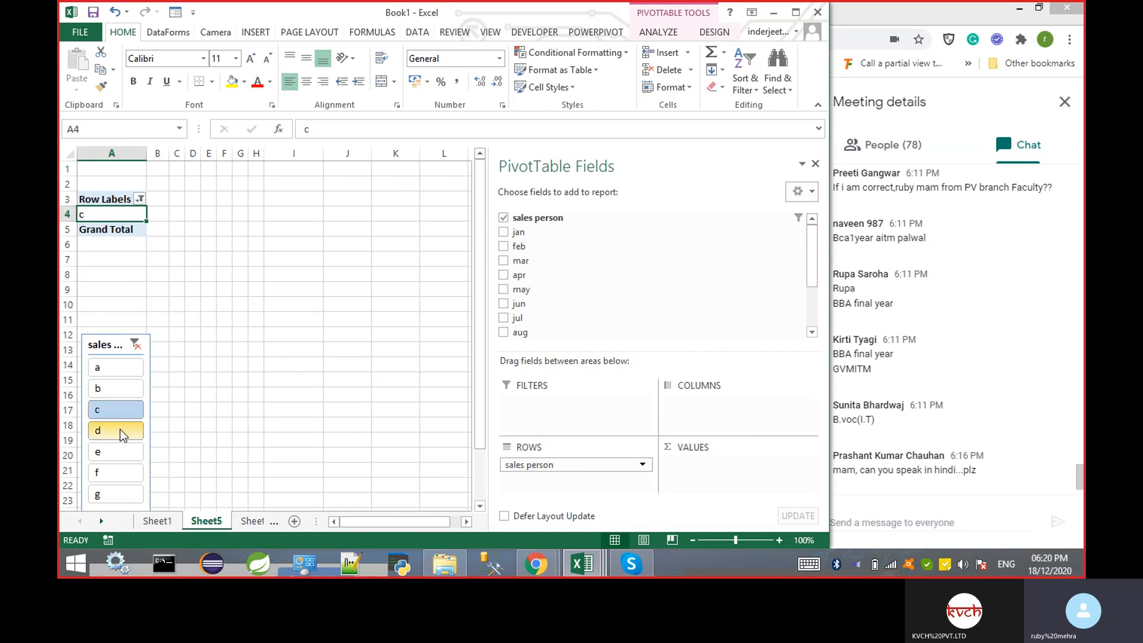
pyautogui.click(121, 472)
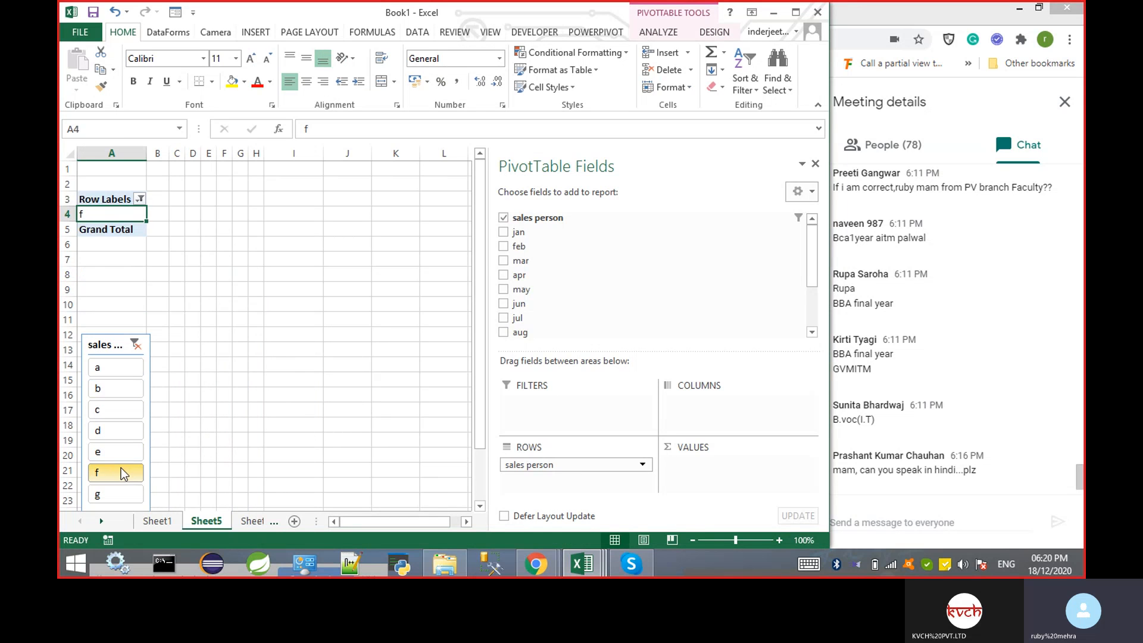
pyautogui.click(119, 498)
pyautogui.click(107, 372)
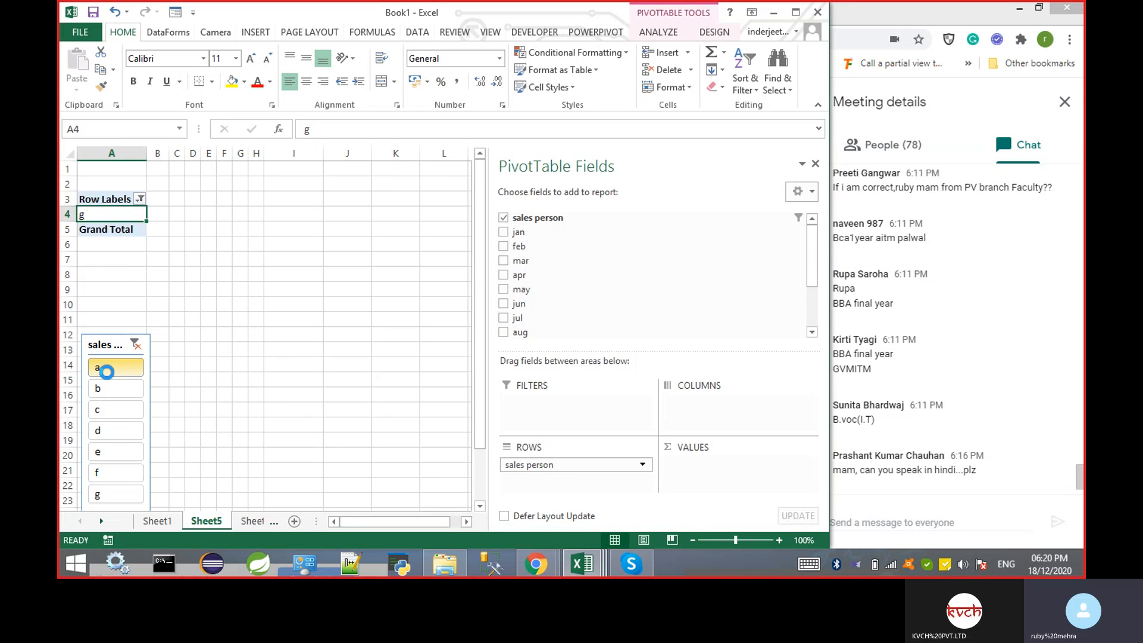
pyautogui.click(113, 391)
pyautogui.click(253, 304)
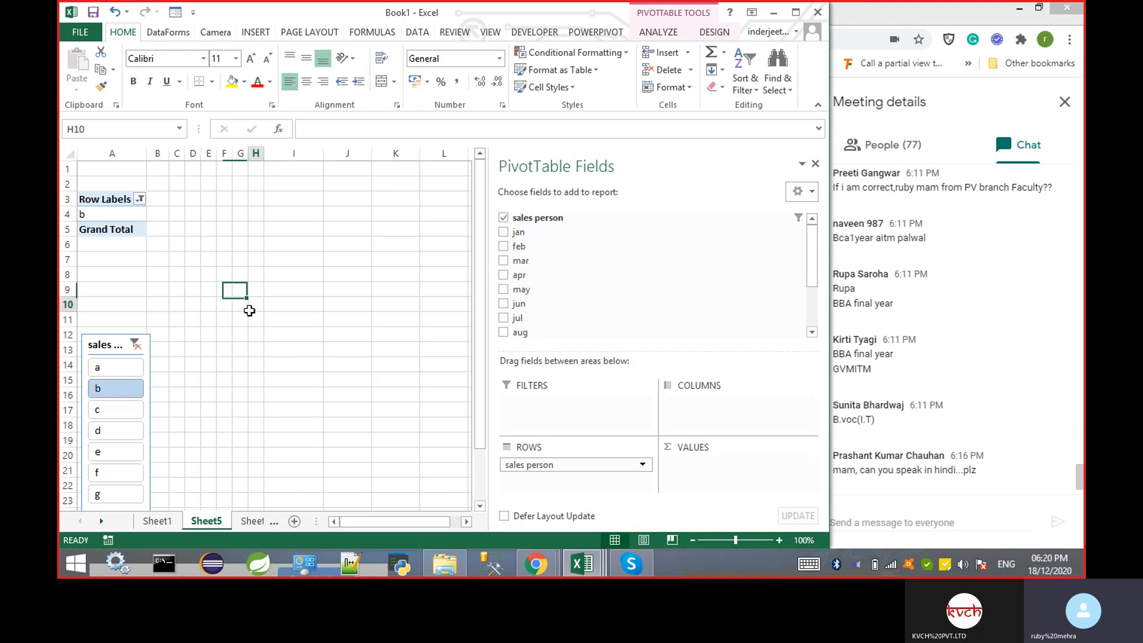
pyautogui.click(128, 201)
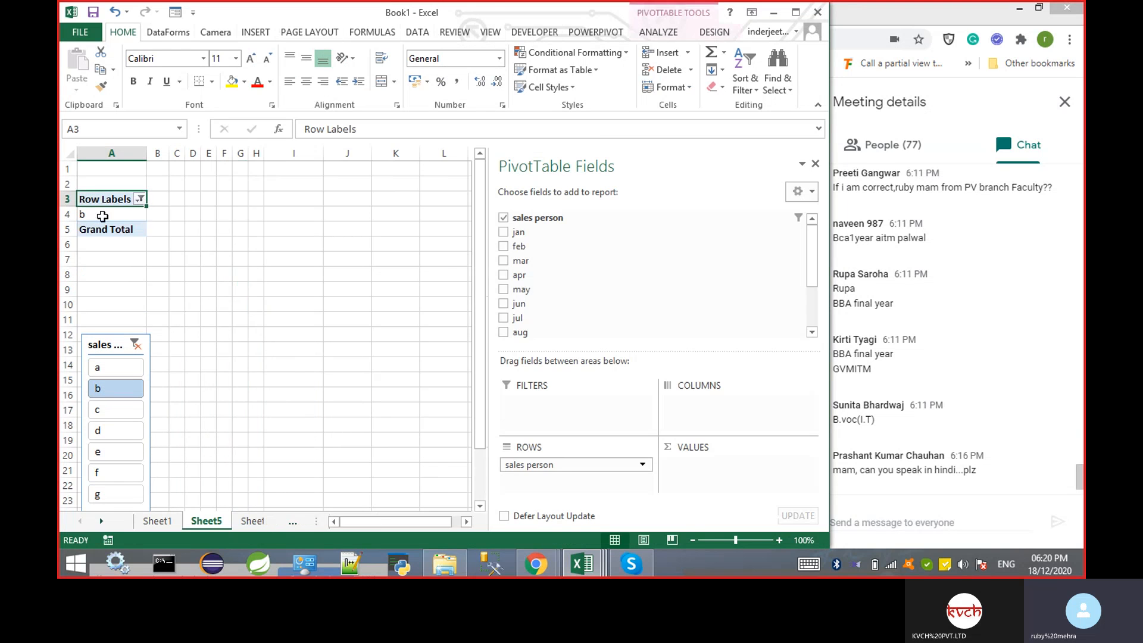
pyautogui.click(135, 344)
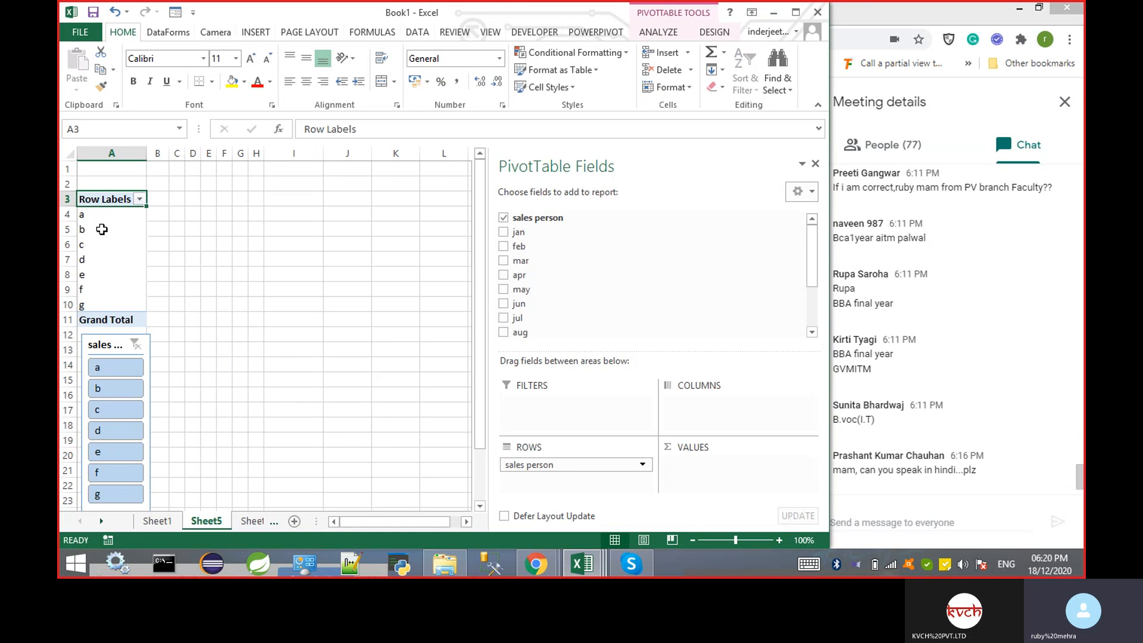
# - Add a calculated field named QTR1 with the formula = jan + feb + mar to the pivot table
pyautogui.click(113, 275)
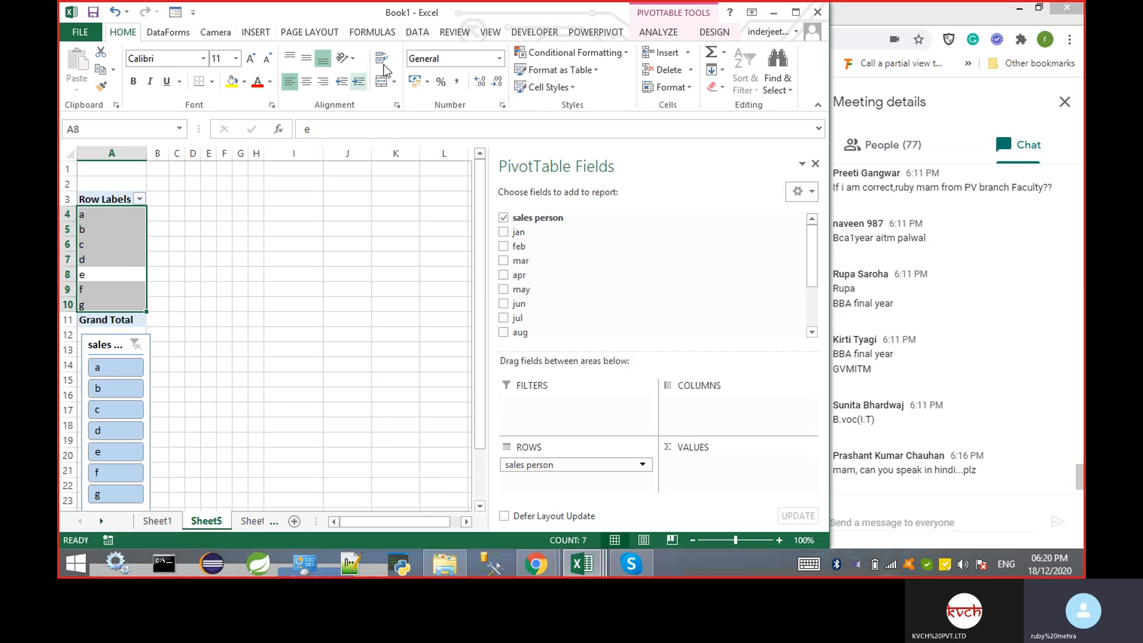
pyautogui.click(659, 34)
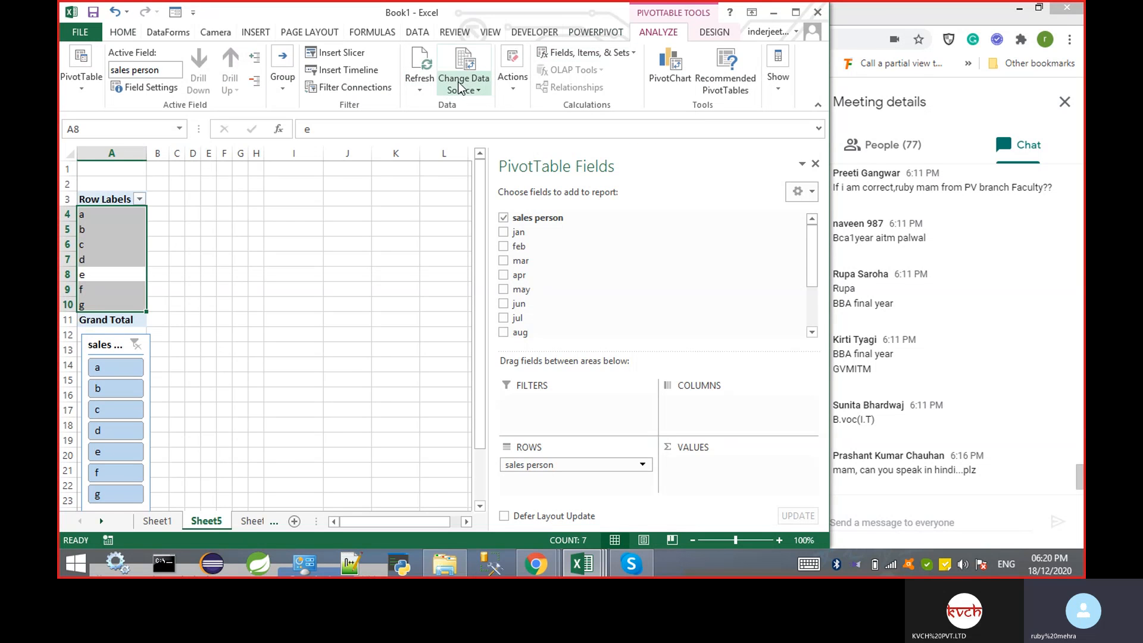
pyautogui.click(592, 52)
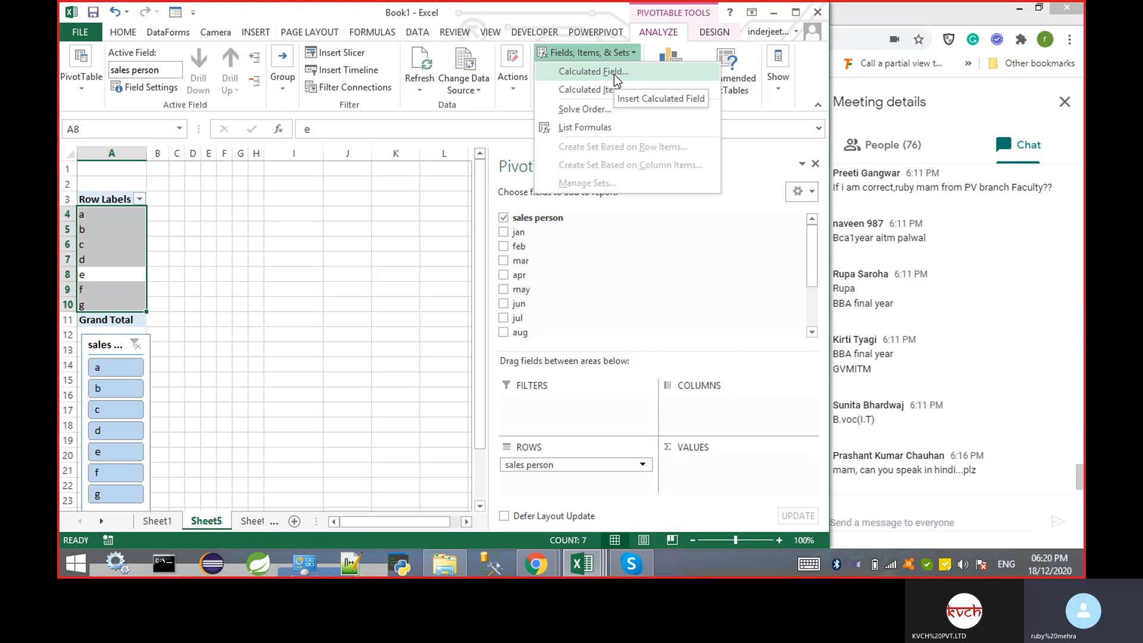
pyautogui.click(613, 74)
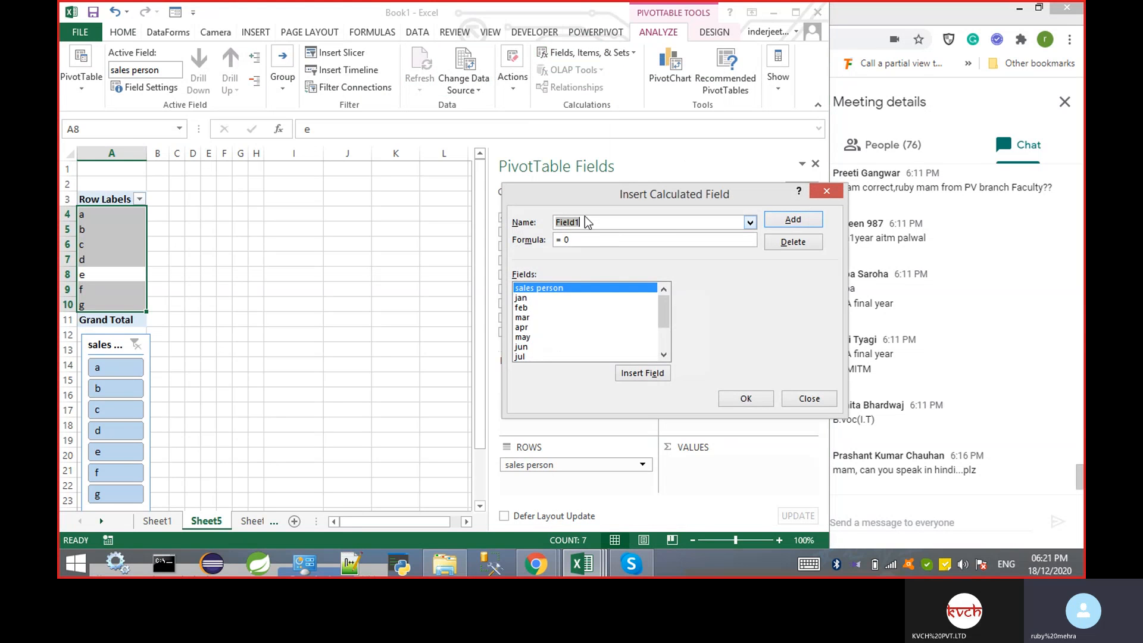
pyautogui.write('QTR1')
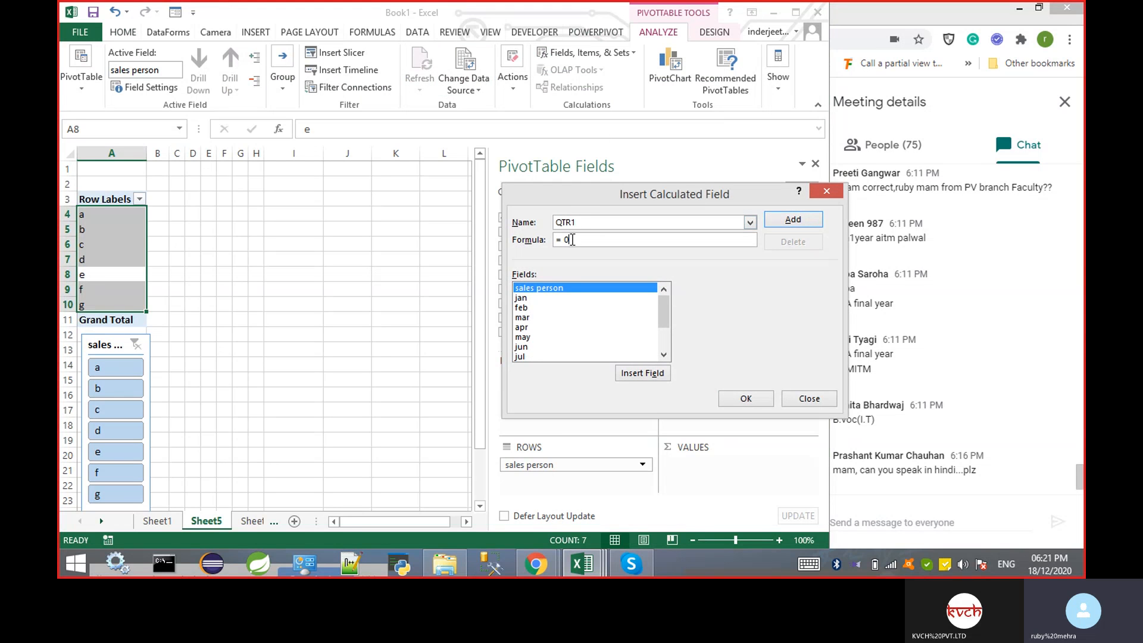
pyautogui.doubleClick(527, 298)
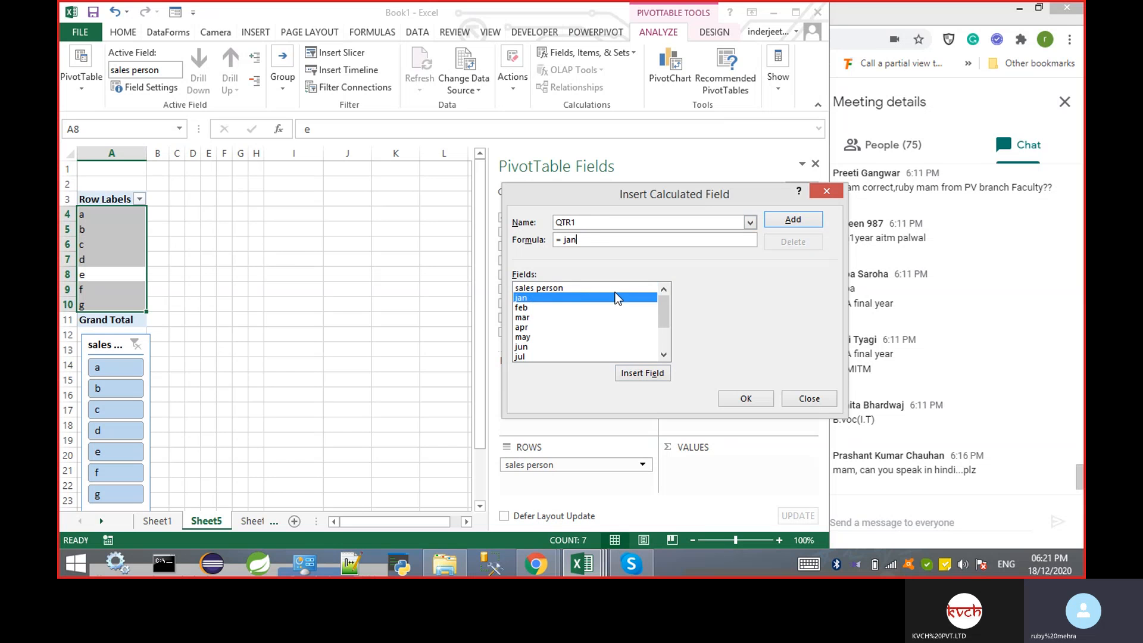
pyautogui.write('+')
pyautogui.doubleClick(534, 308)
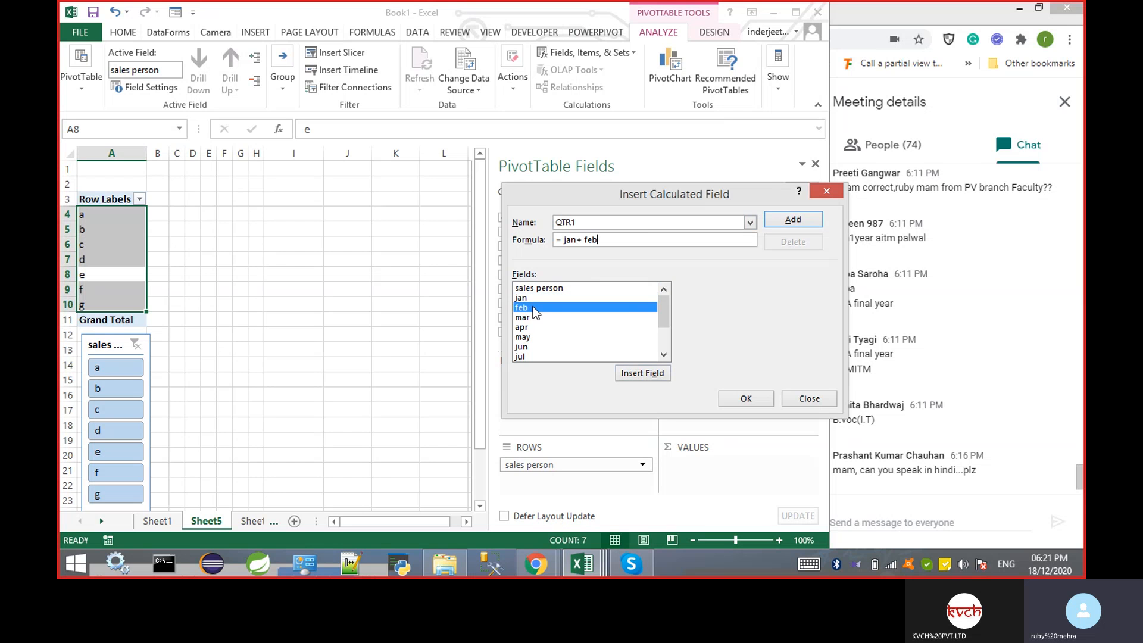
pyautogui.write('+')
pyautogui.click(530, 316)
pyautogui.doubleClick(531, 319)
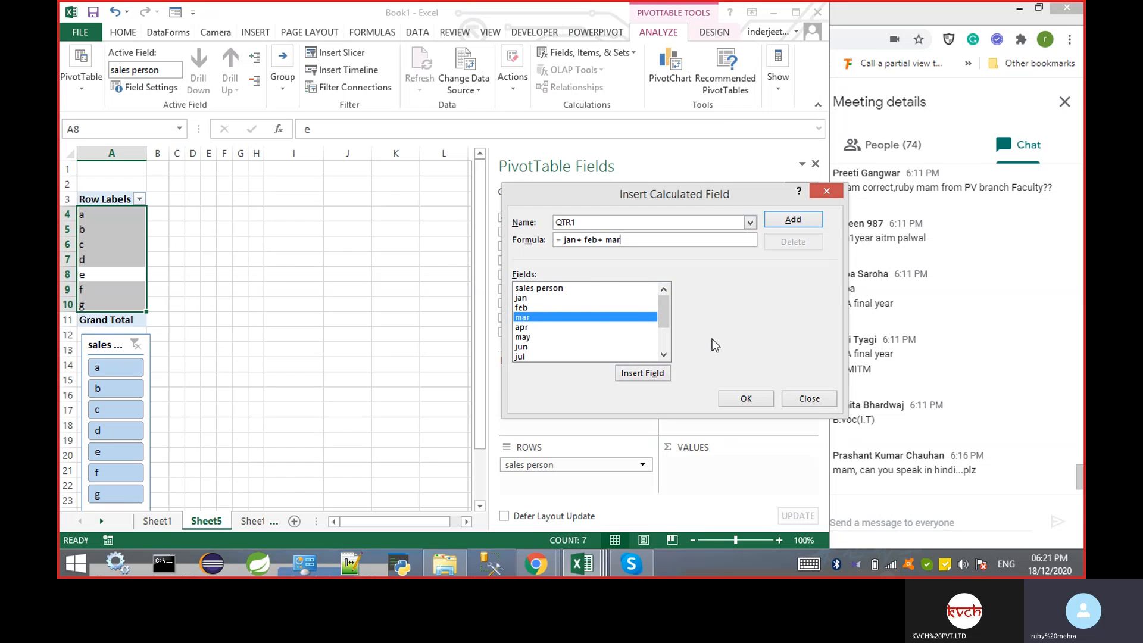
pyautogui.click(792, 220)
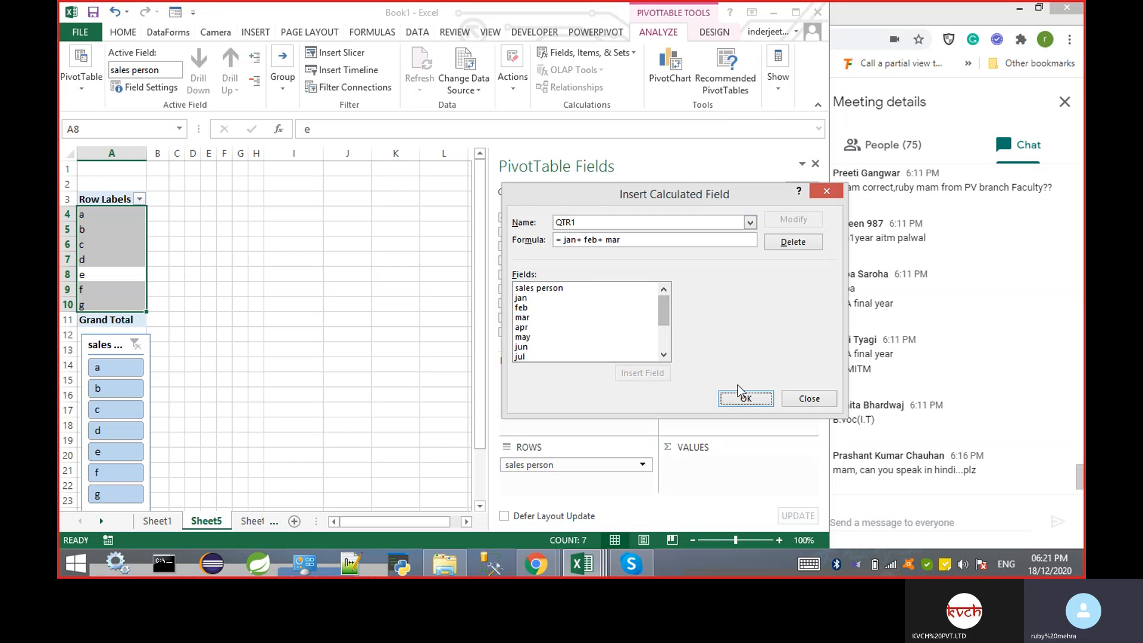
pyautogui.click(746, 399)
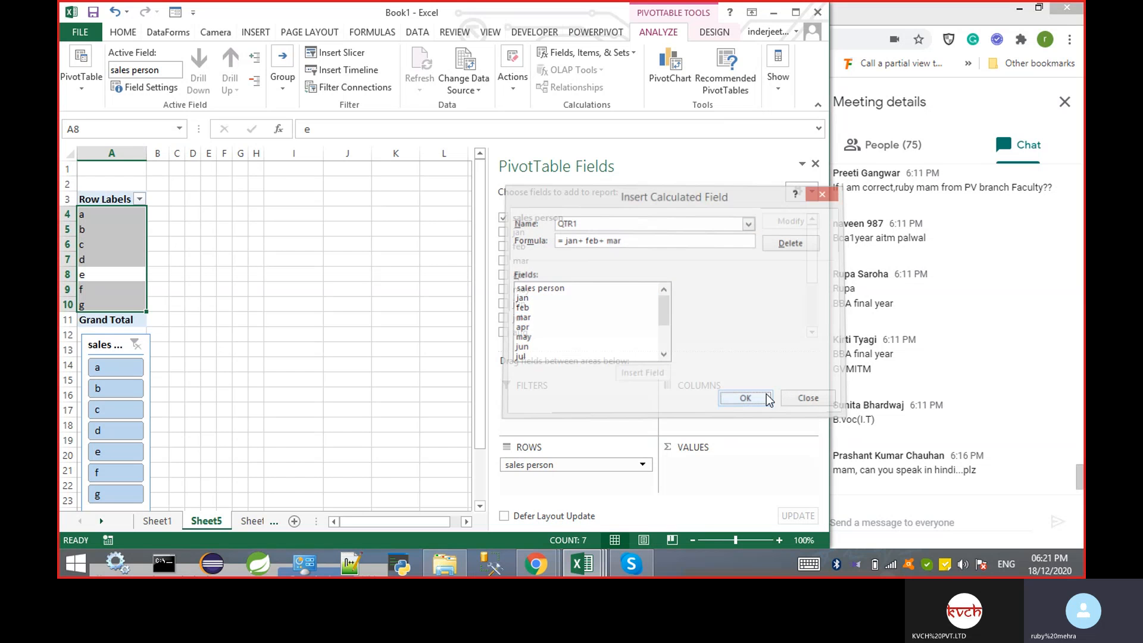
# - Add a calculated field named QTR2 with the formula = apr + may + jun to the pivot table
pyautogui.click(195, 216)
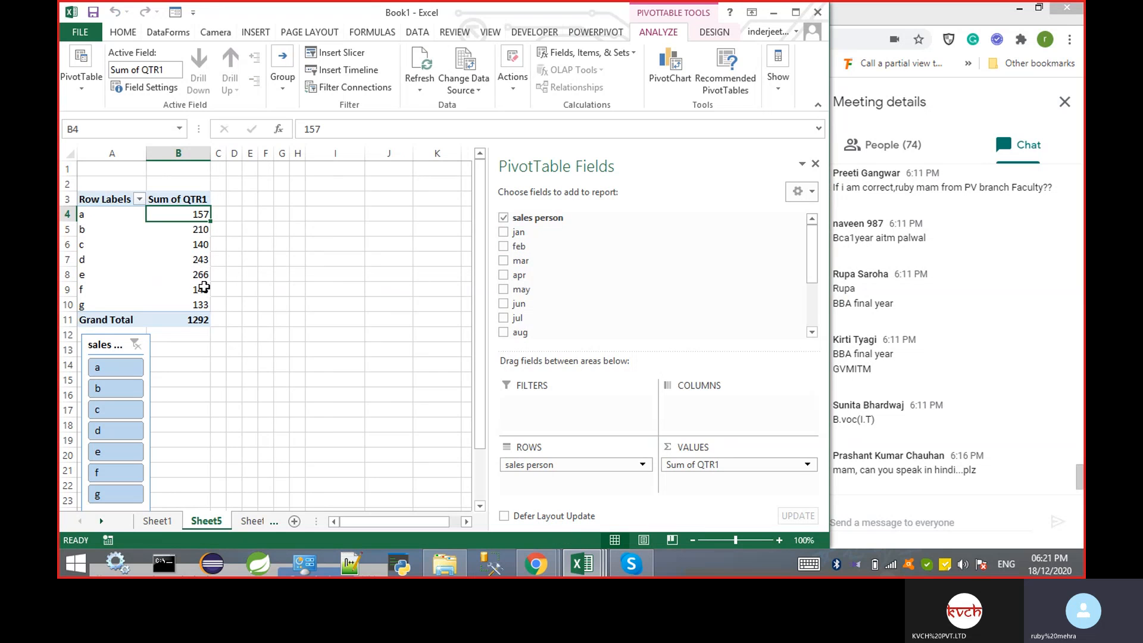
pyautogui.click(596, 59)
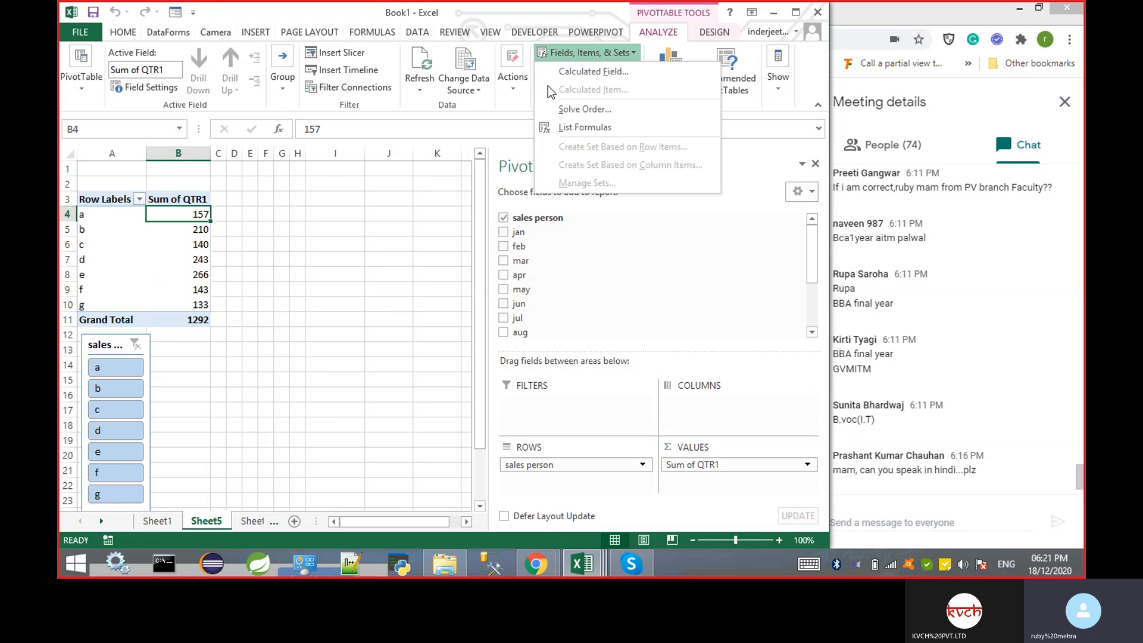
pyautogui.click(609, 71)
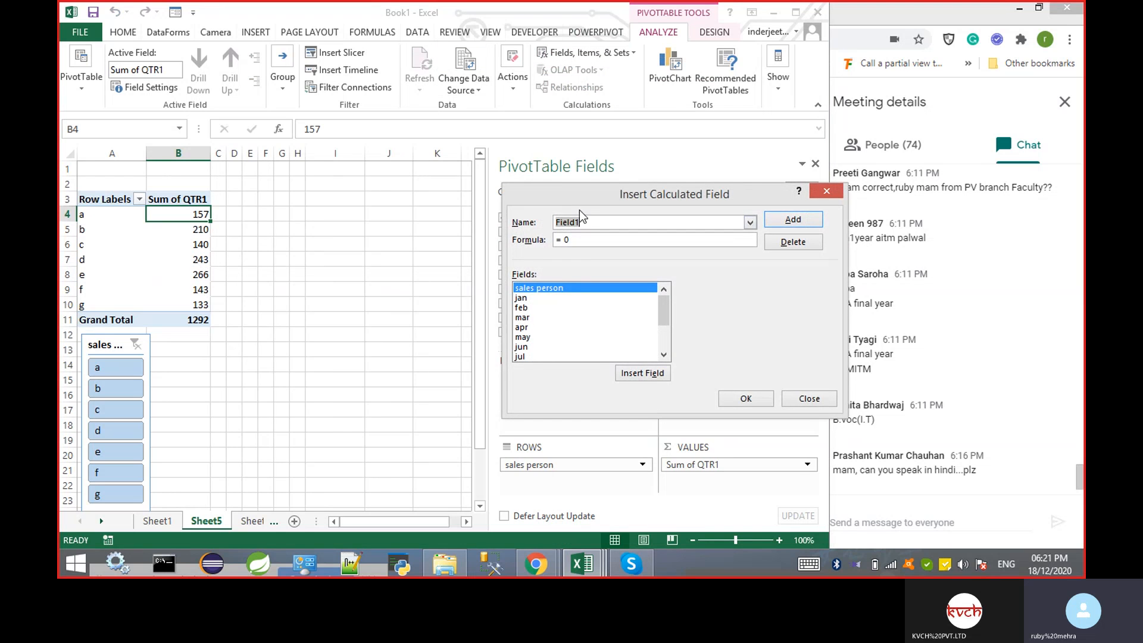
pyautogui.write('QTR2')
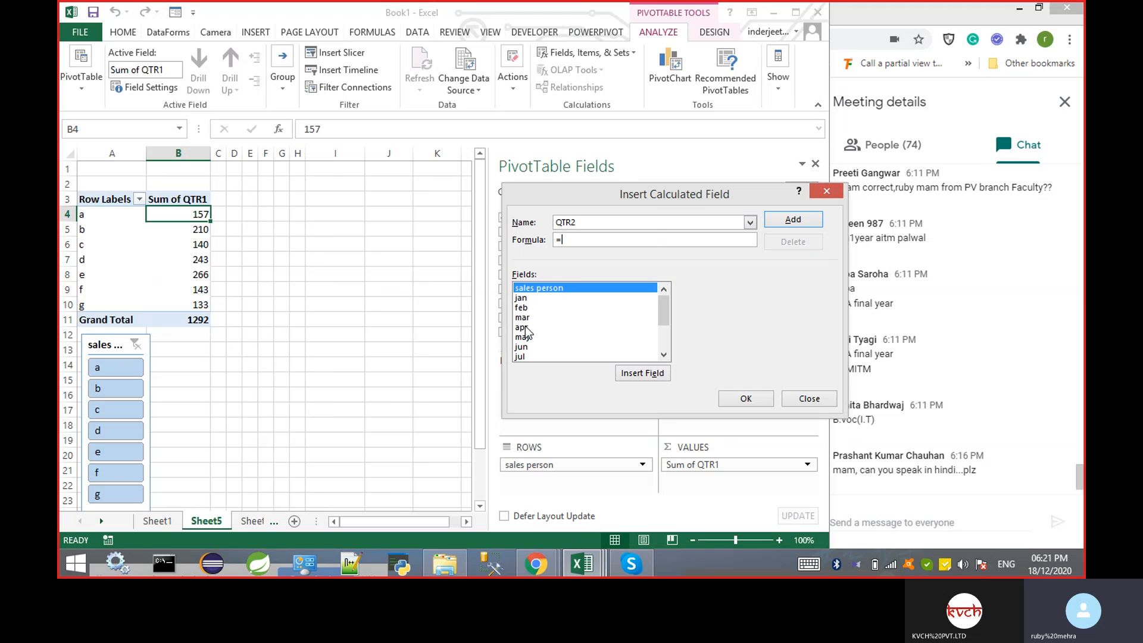
pyautogui.doubleClick(557, 327)
pyautogui.write('+')
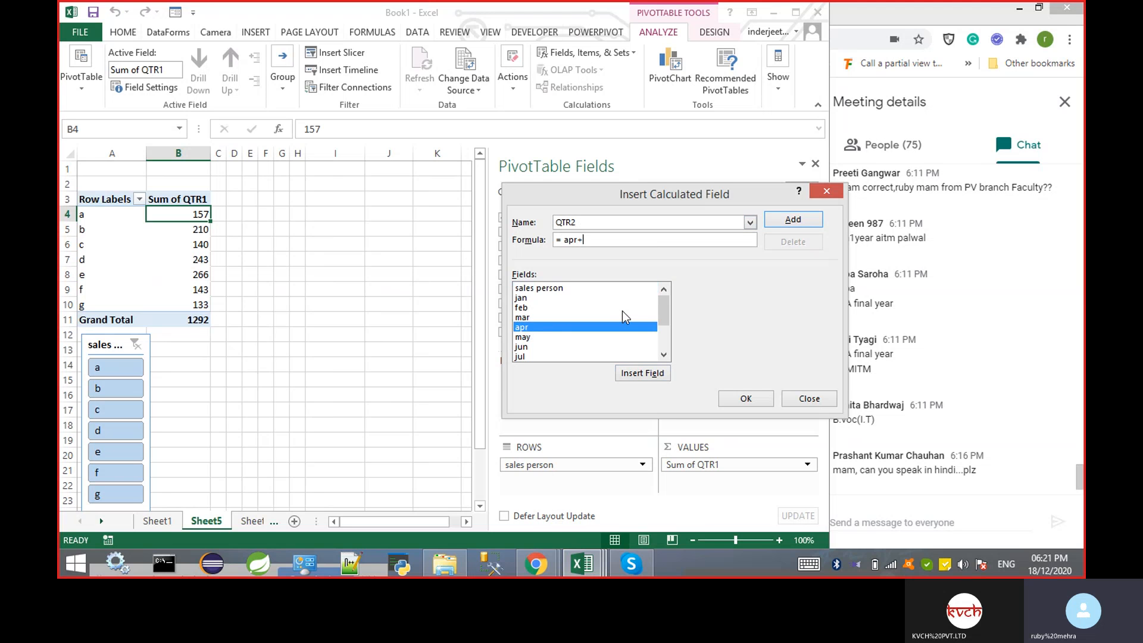
pyautogui.doubleClick(524, 337)
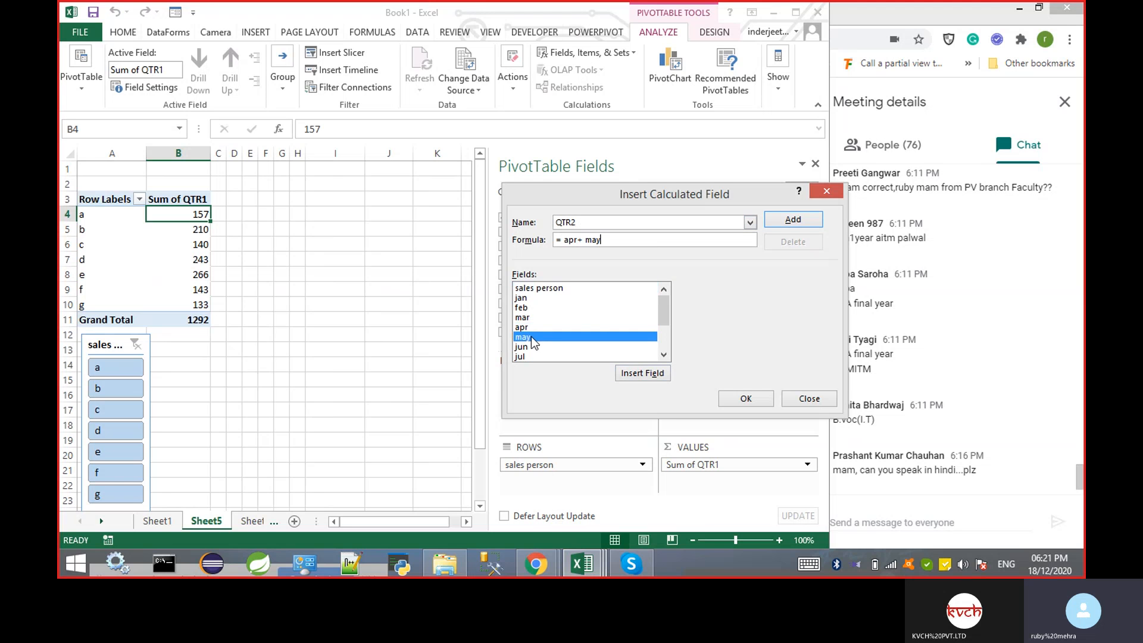
pyautogui.write('+')
pyautogui.doubleClick(527, 347)
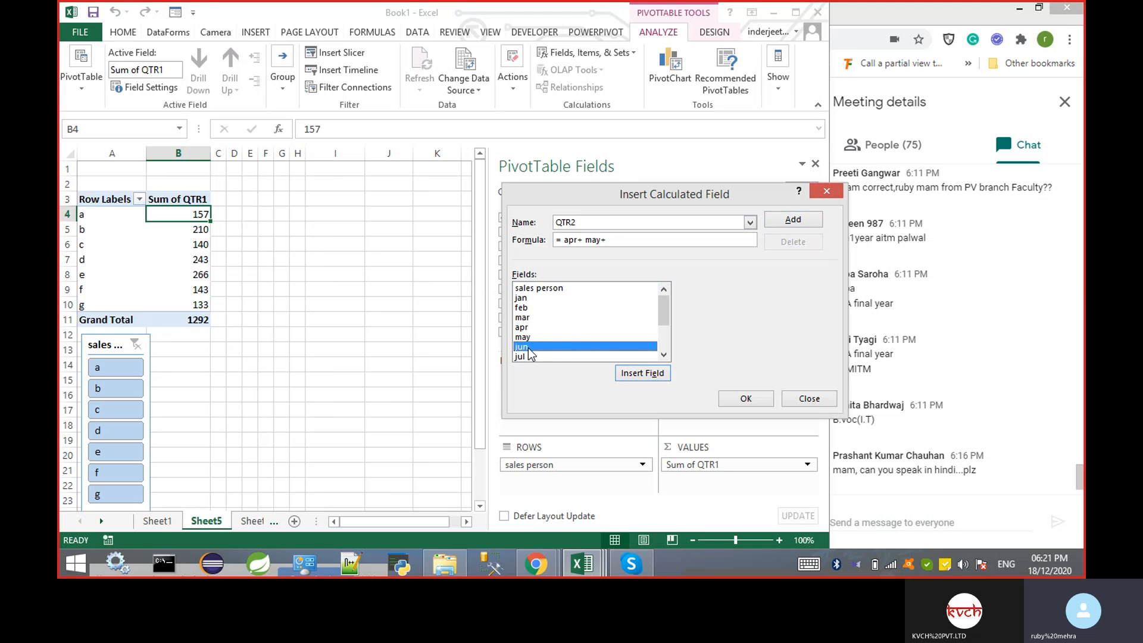
pyautogui.click(792, 220)
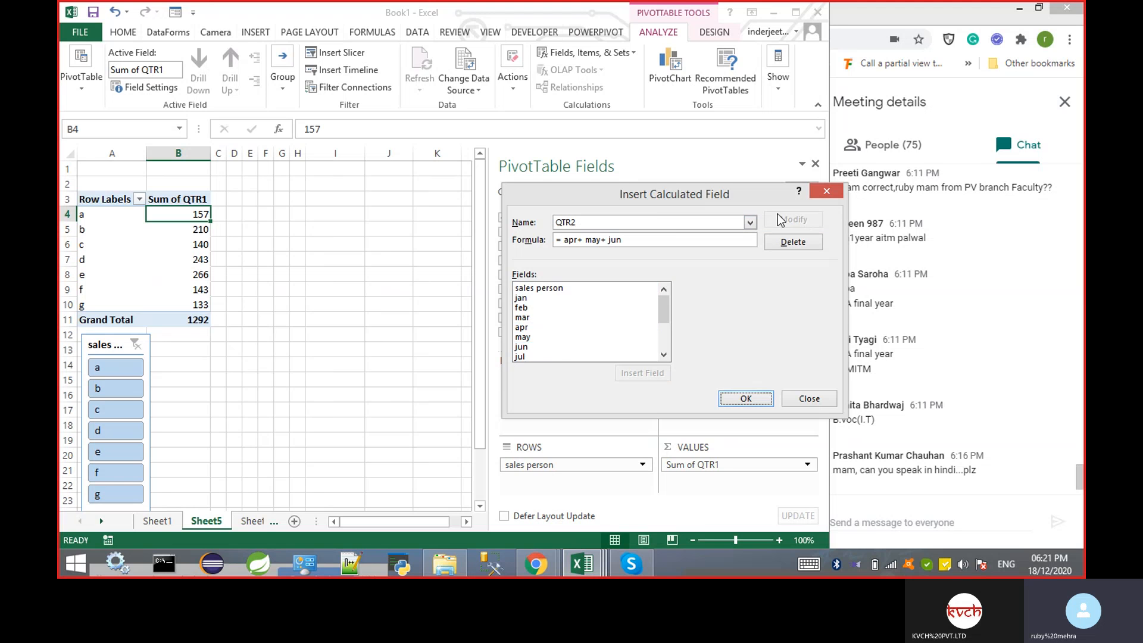
pyautogui.click(747, 402)
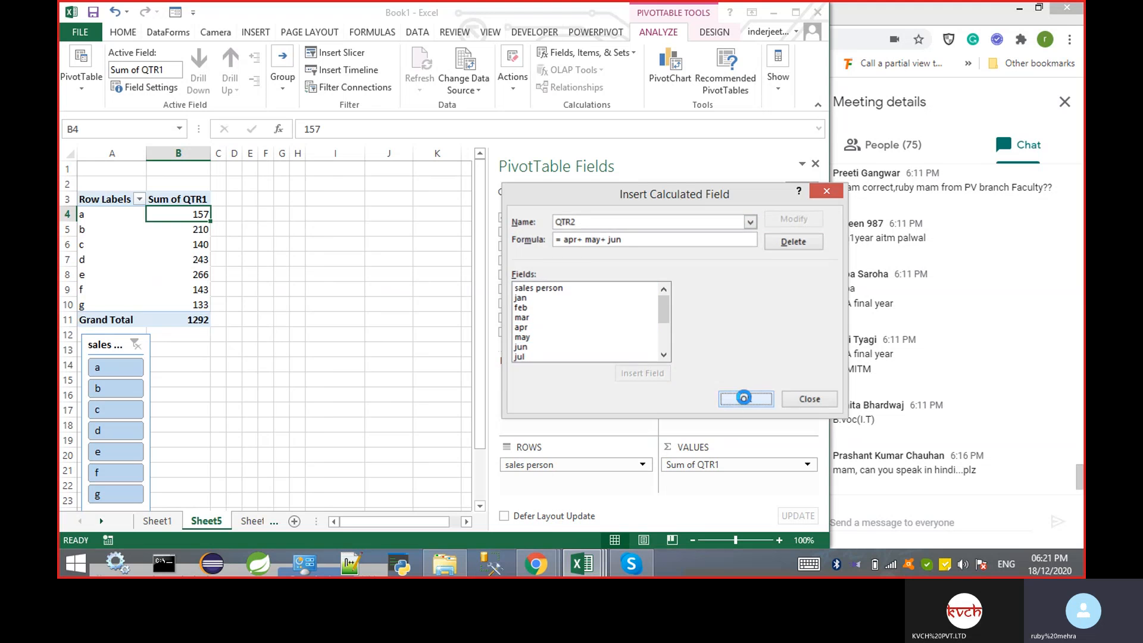
# - Add a calculated field named QTR3 with the formula = jul + aug + sep to the pivot table
pyautogui.click(254, 242)
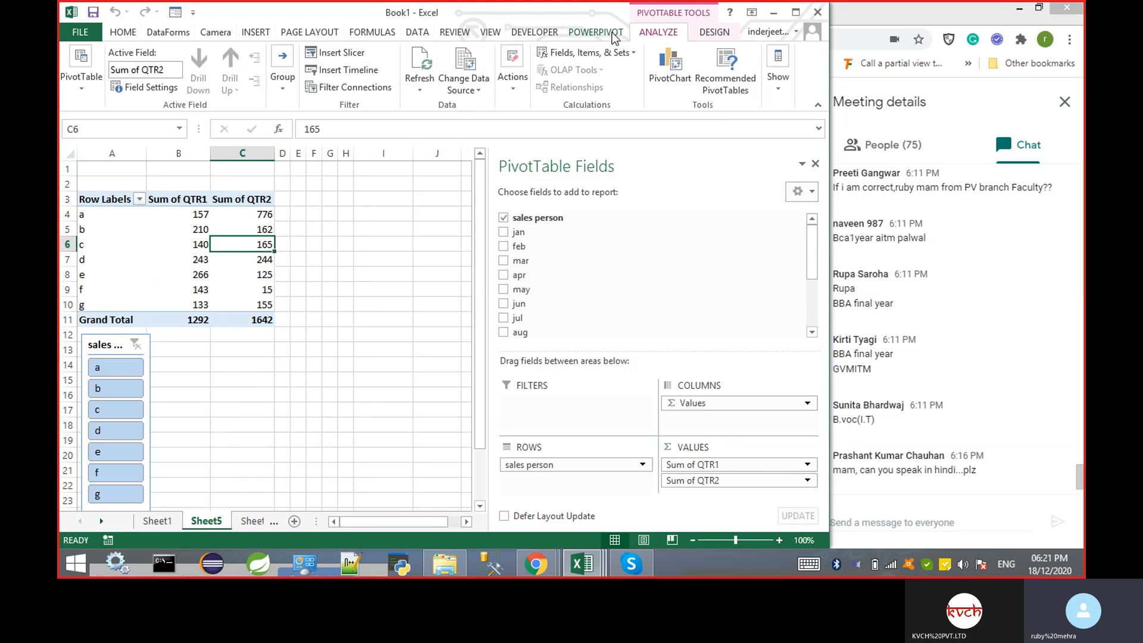
pyautogui.click(610, 52)
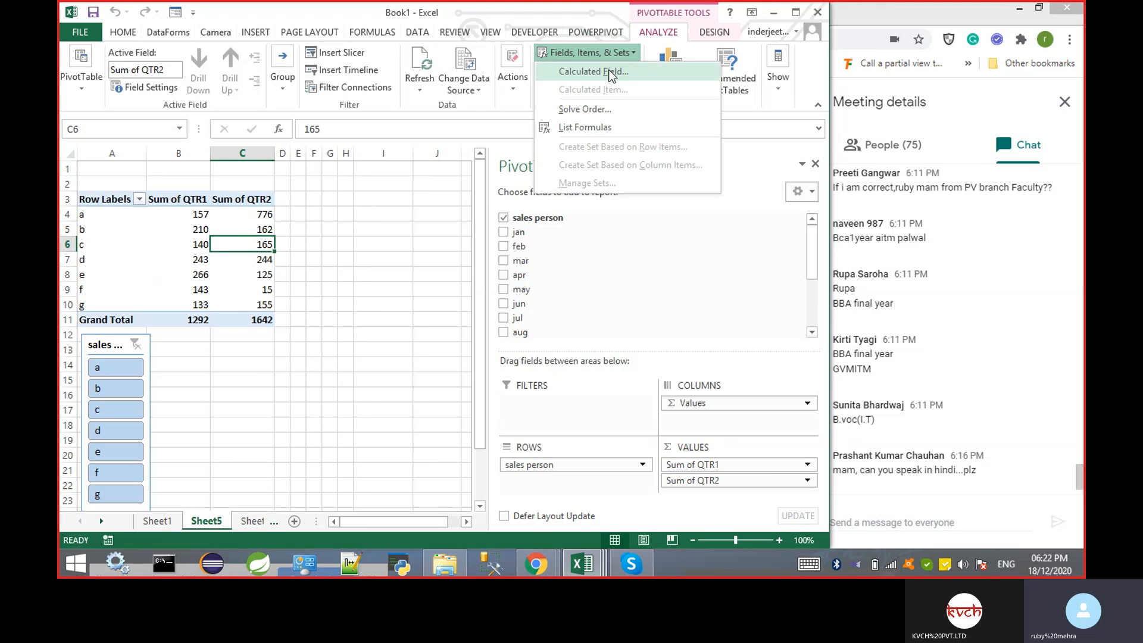
pyautogui.click(607, 71)
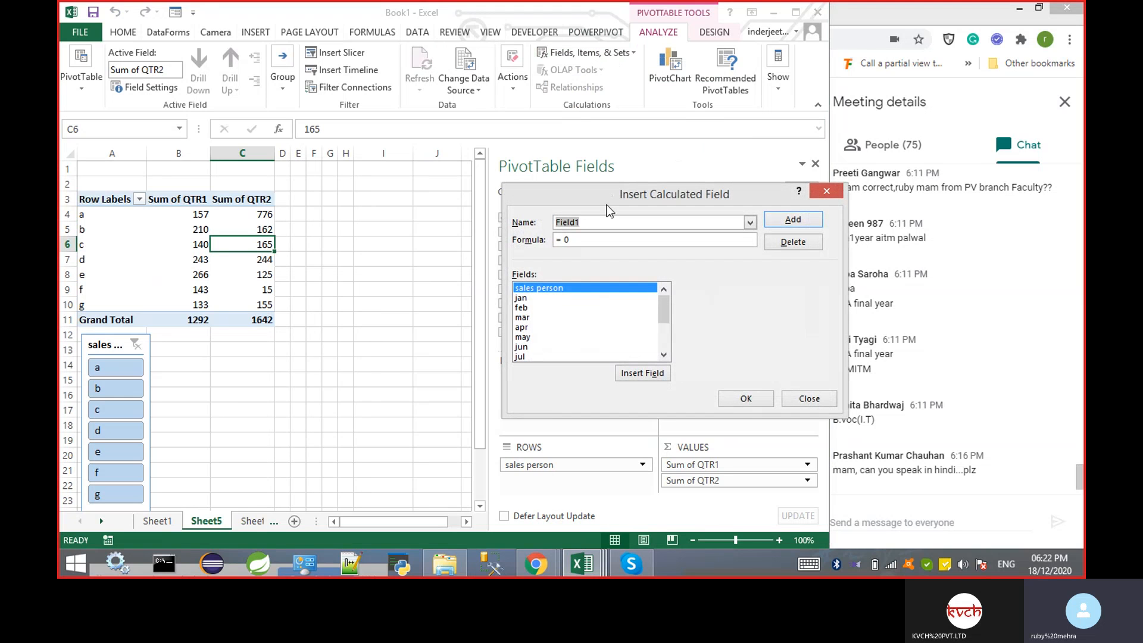
pyautogui.write('QTR3')
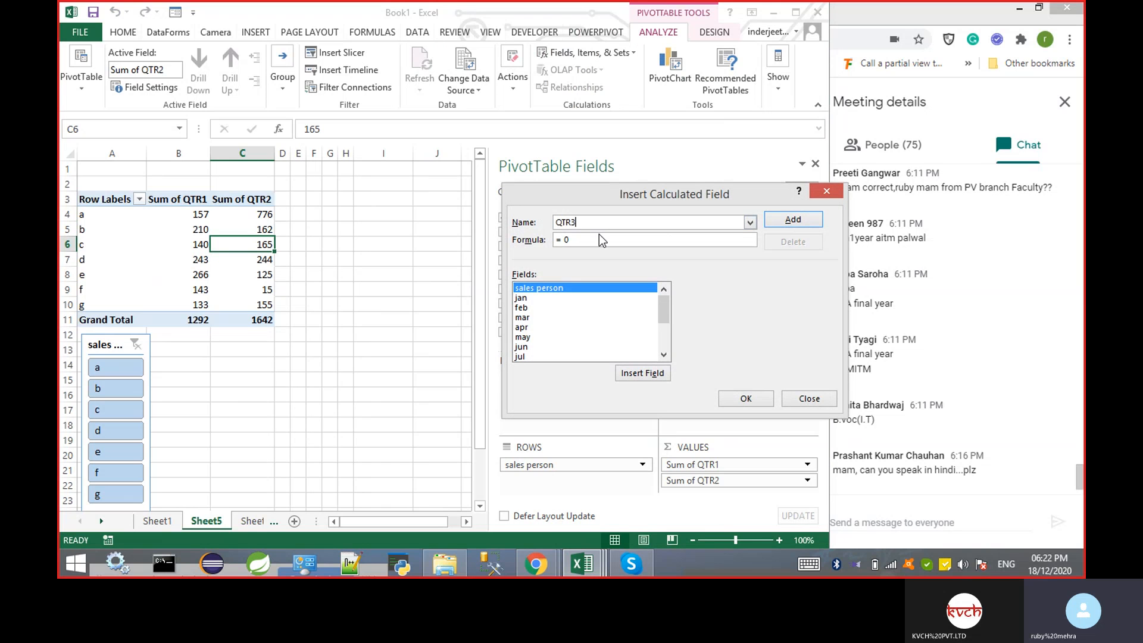
pyautogui.moveTo(662, 297); pyautogui.dragTo(667, 324)
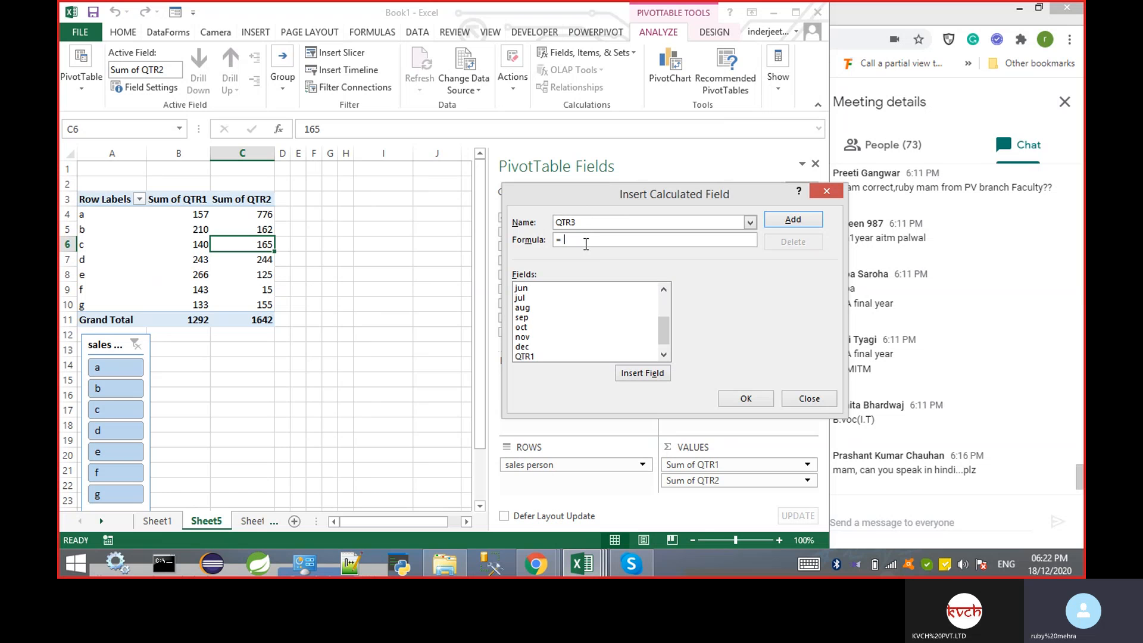
pyautogui.doubleClick(520, 298)
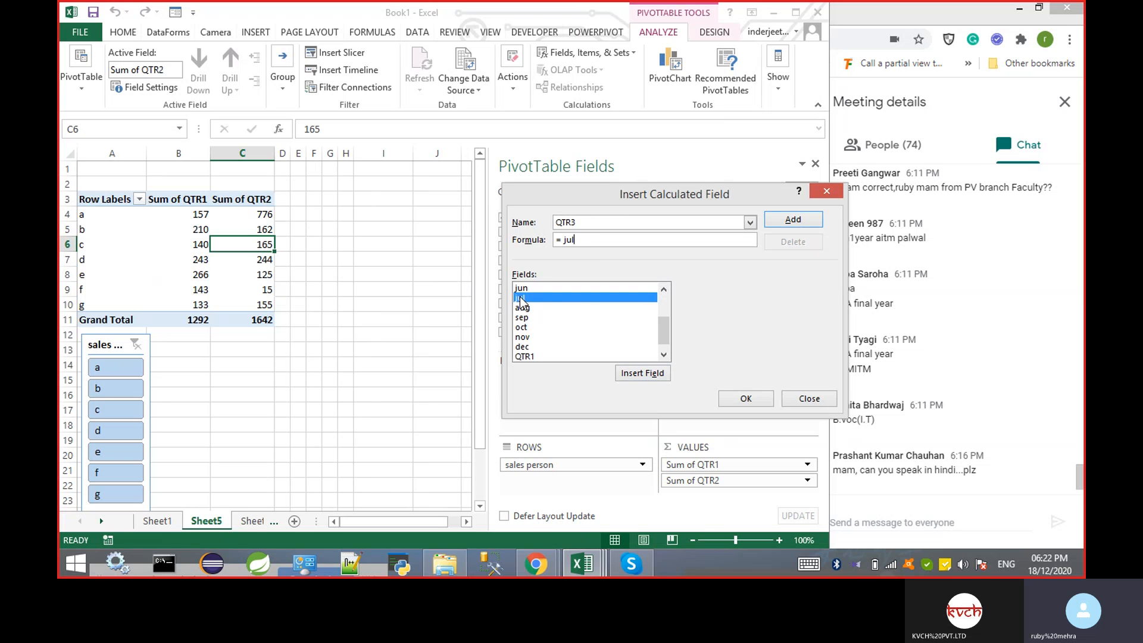
pyautogui.write('+')
pyautogui.doubleClick(522, 308)
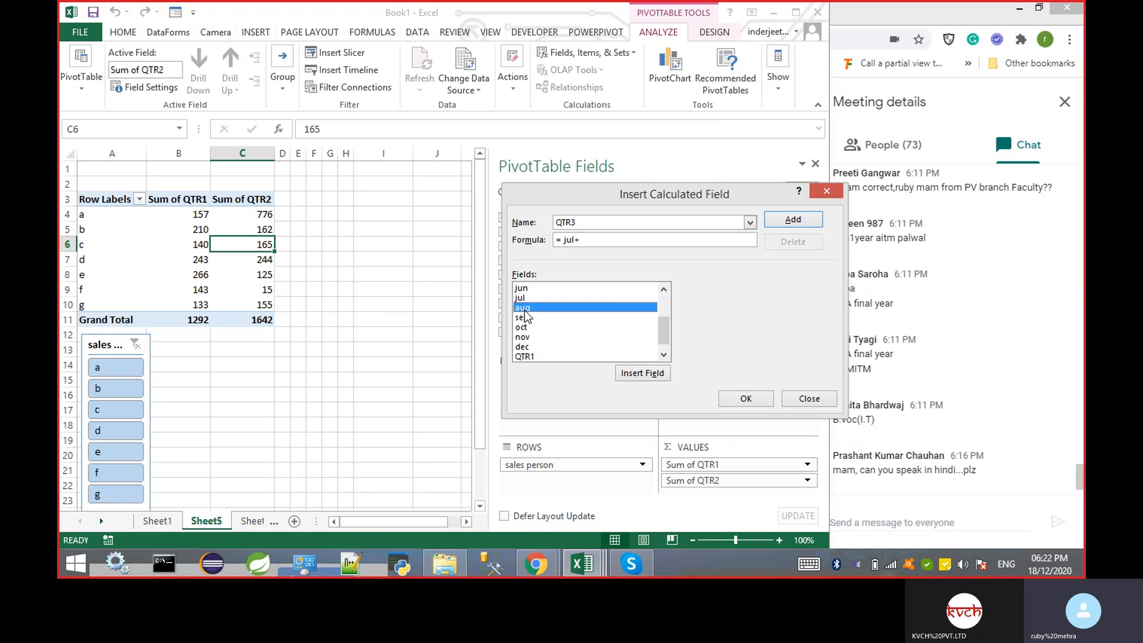
pyautogui.write('+')
pyautogui.doubleClick(525, 319)
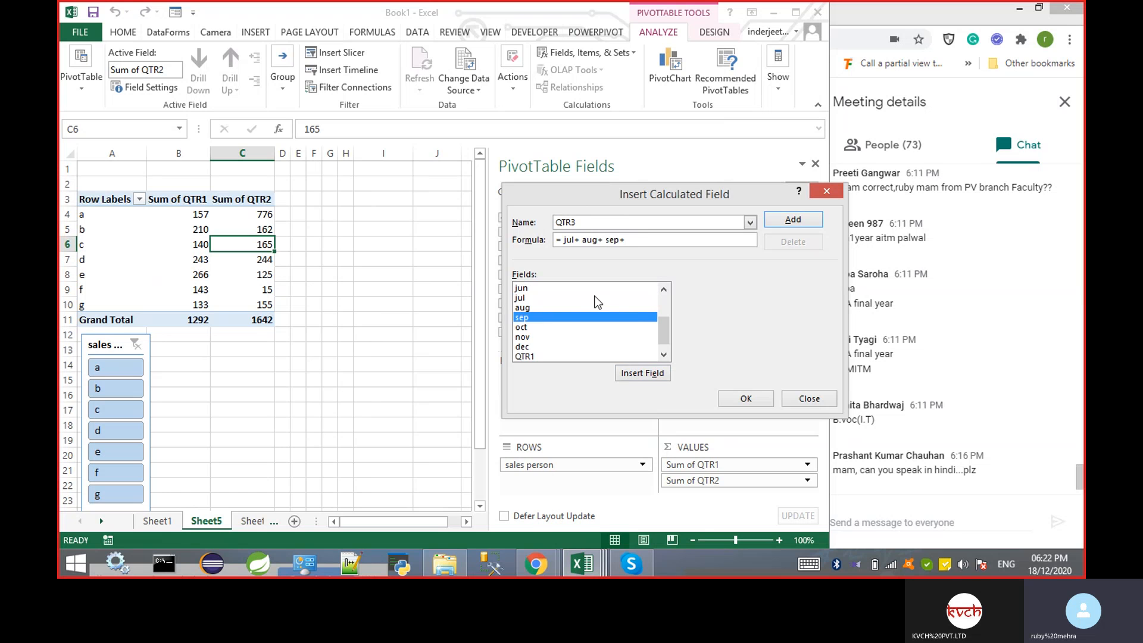
pyautogui.press('BackSpace')
pyautogui.click(798, 221)
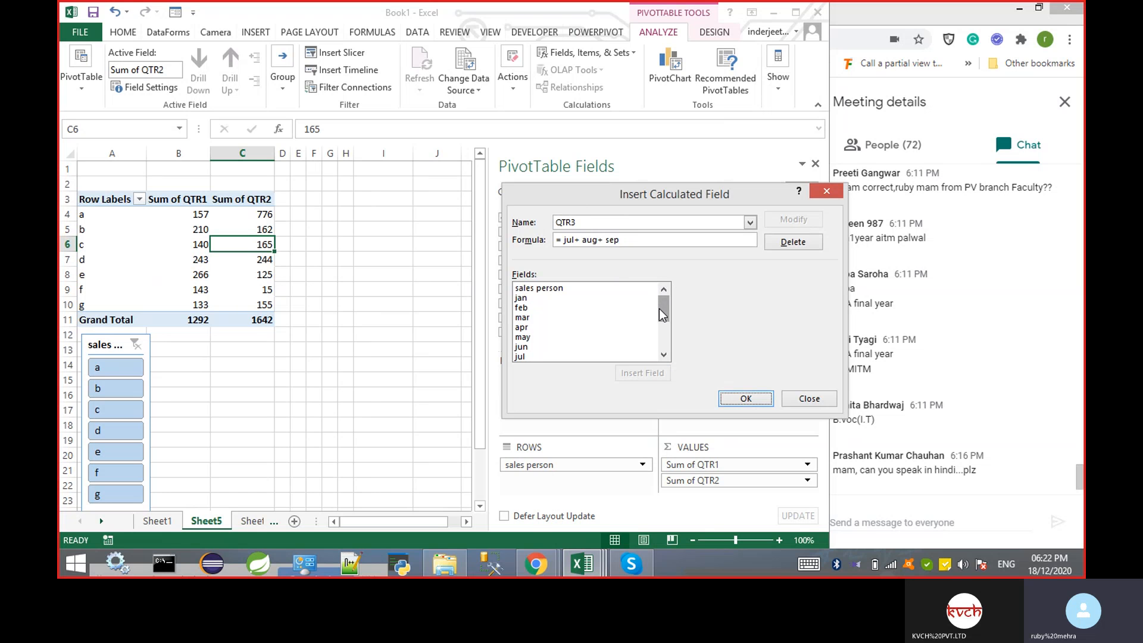
pyautogui.moveTo(660, 309); pyautogui.dragTo(659, 336)
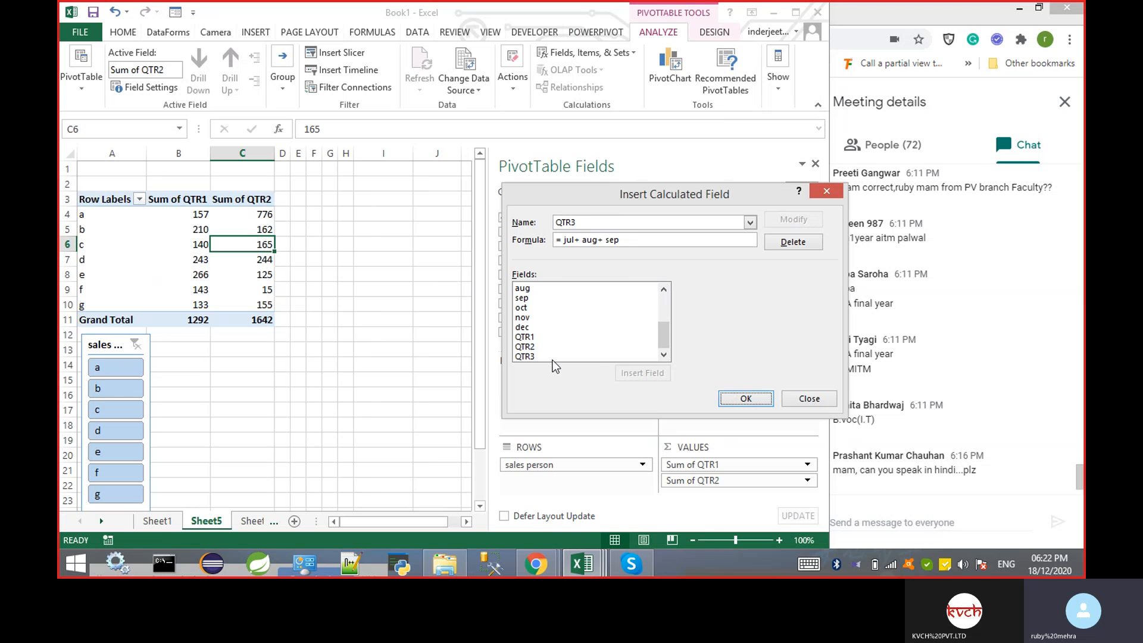
pyautogui.click(744, 398)
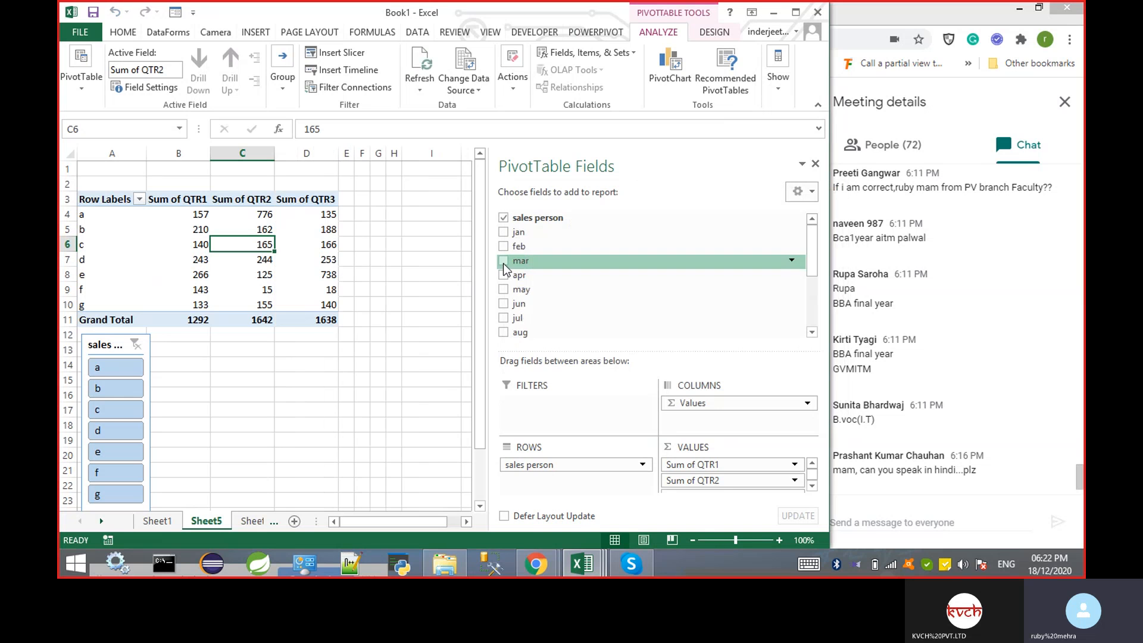
# - Add a calculated field named QTR4 with the formula = oct + nov + dec to the pivot table
pyautogui.scroll(-3, 788, 263)
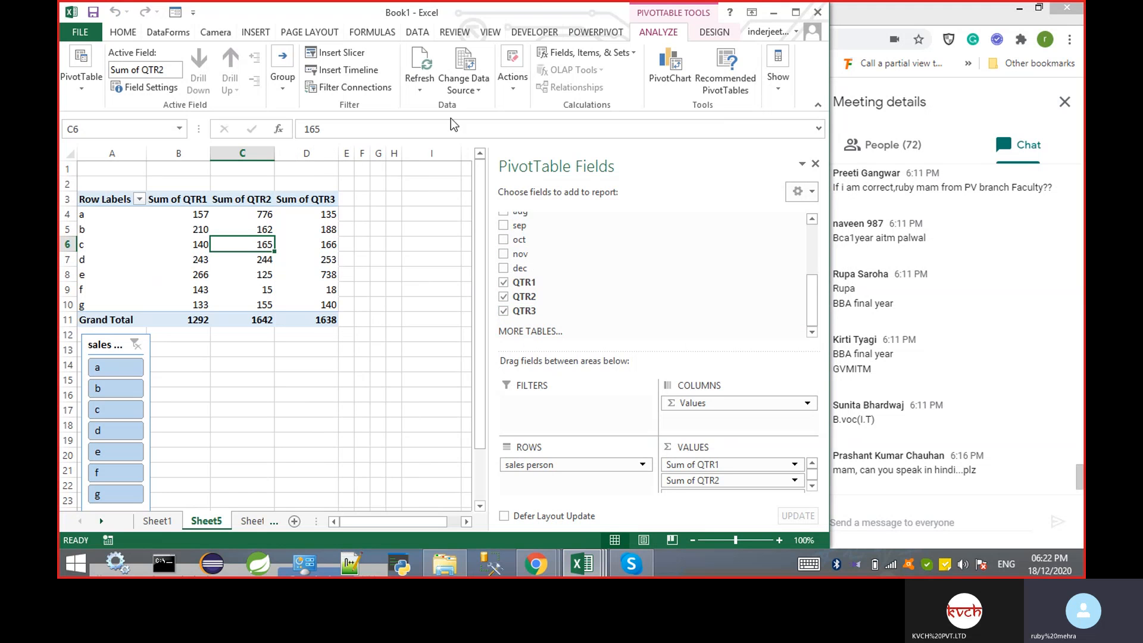
pyautogui.click(597, 57)
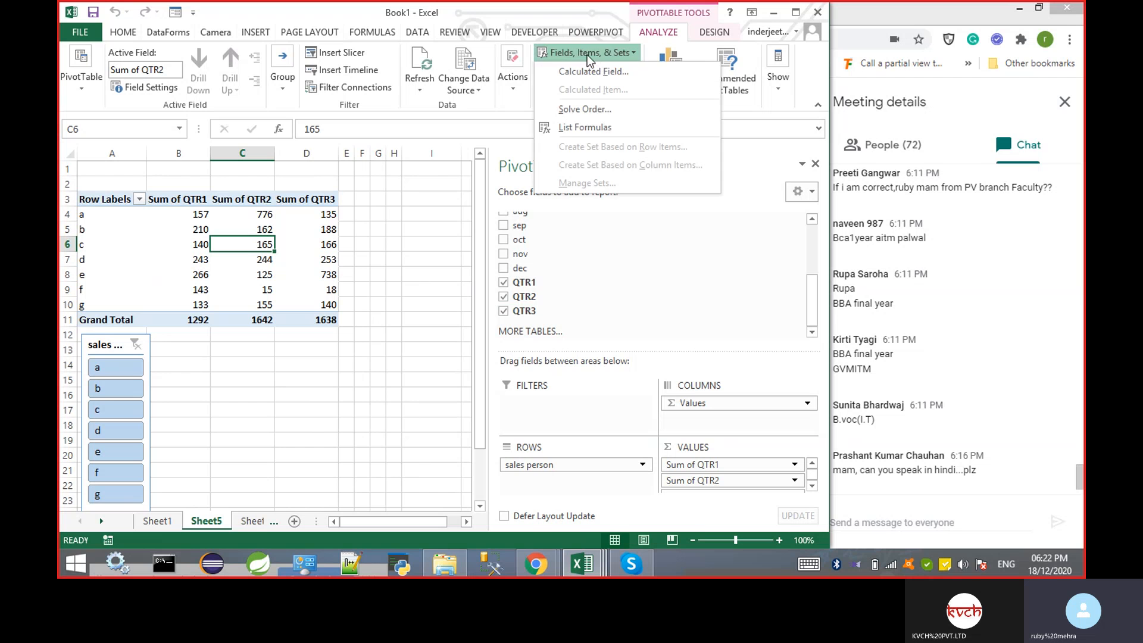
pyautogui.click(593, 71)
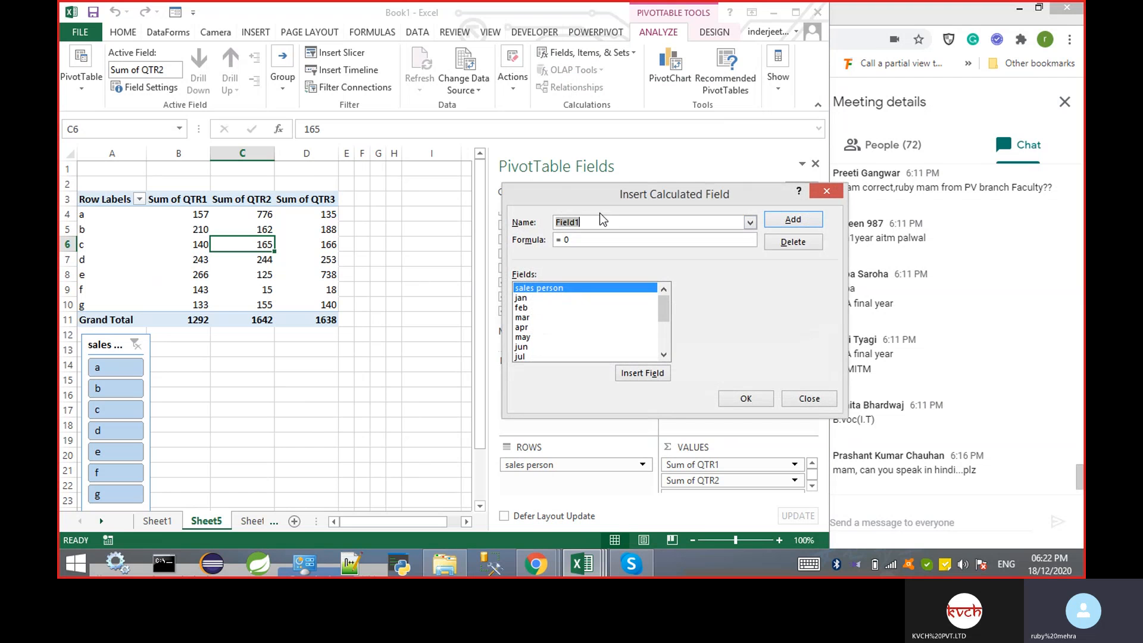
pyautogui.write('QTR')
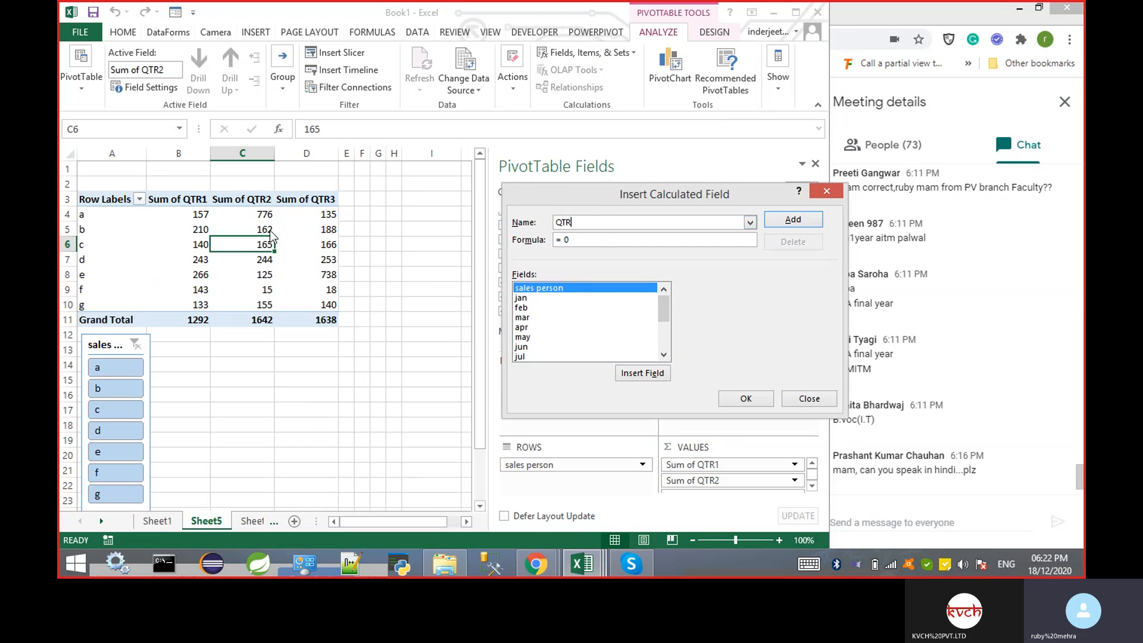
pyautogui.write('4')
pyautogui.moveTo(664, 310); pyautogui.dragTo(666, 342)
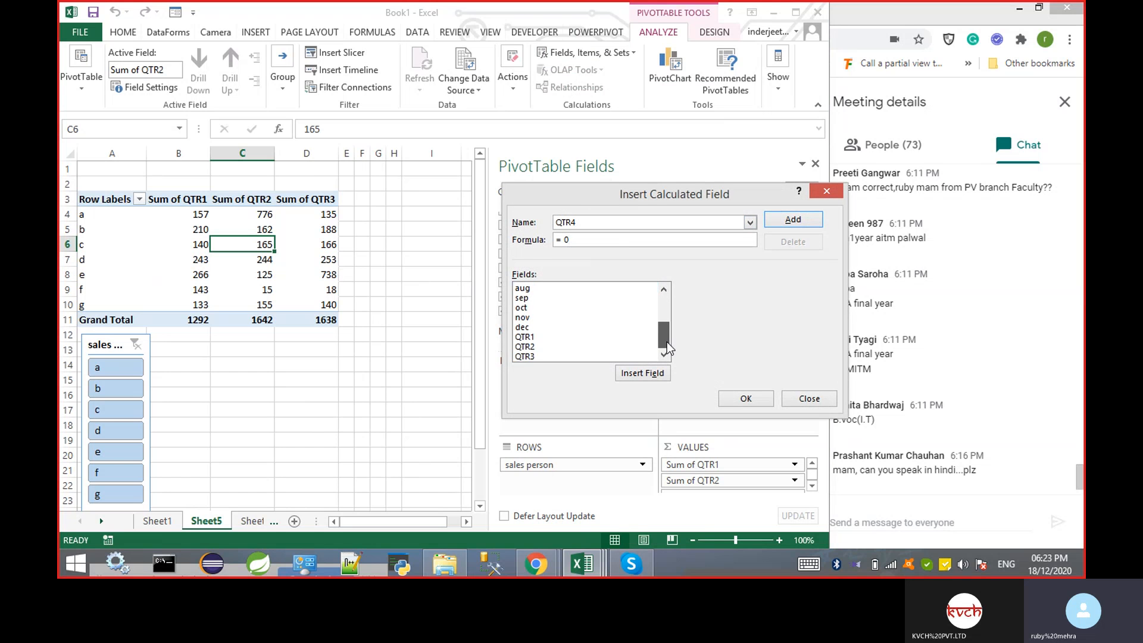
pyautogui.doubleClick(527, 308)
pyautogui.press('BackSpace')
pyautogui.press('BackSpace')
pyautogui.press('BackSpace')
pyautogui.press('BackSpace')
pyautogui.press('BackSpace')
pyautogui.press('BackSpace')
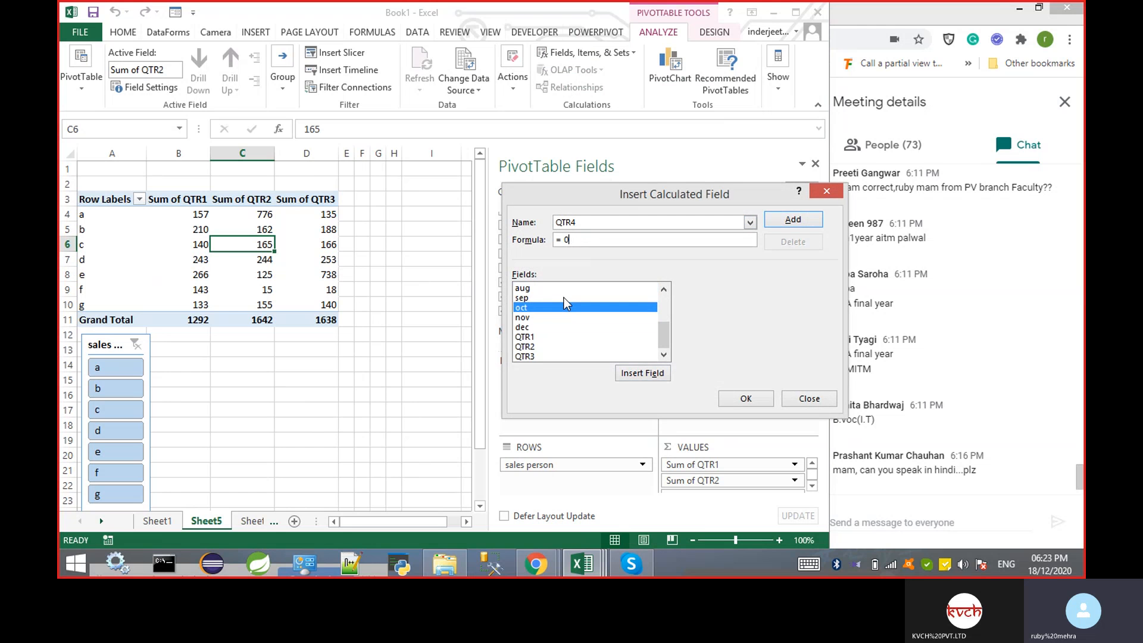
pyautogui.doubleClick(543, 309)
pyautogui.write('+')
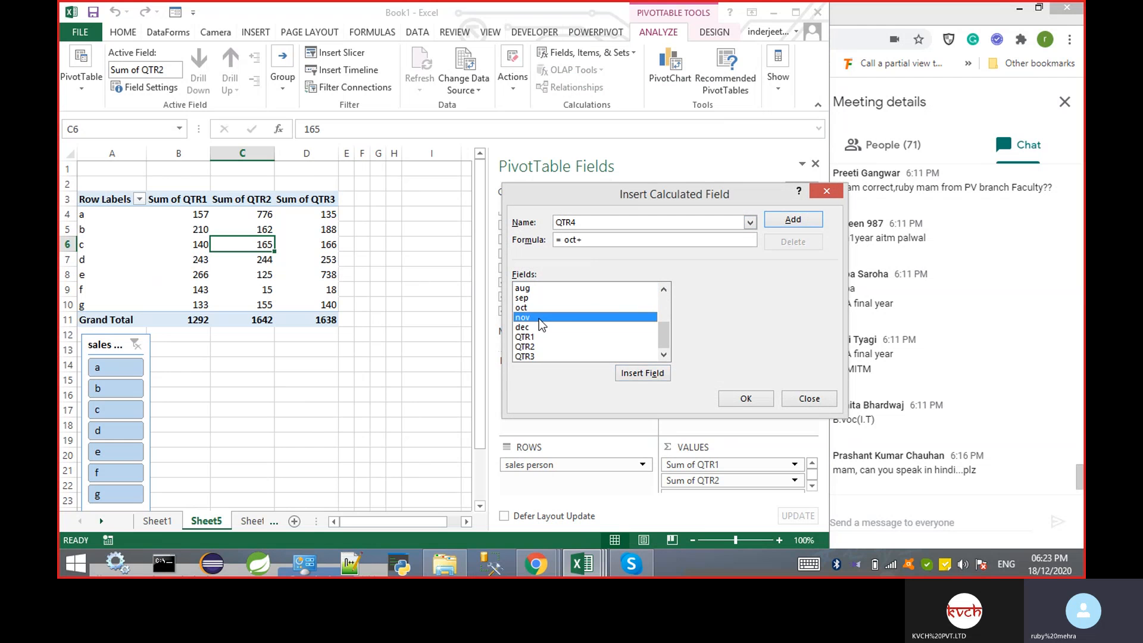
pyautogui.doubleClick(538, 319)
pyautogui.write('+')
pyautogui.doubleClick(538, 327)
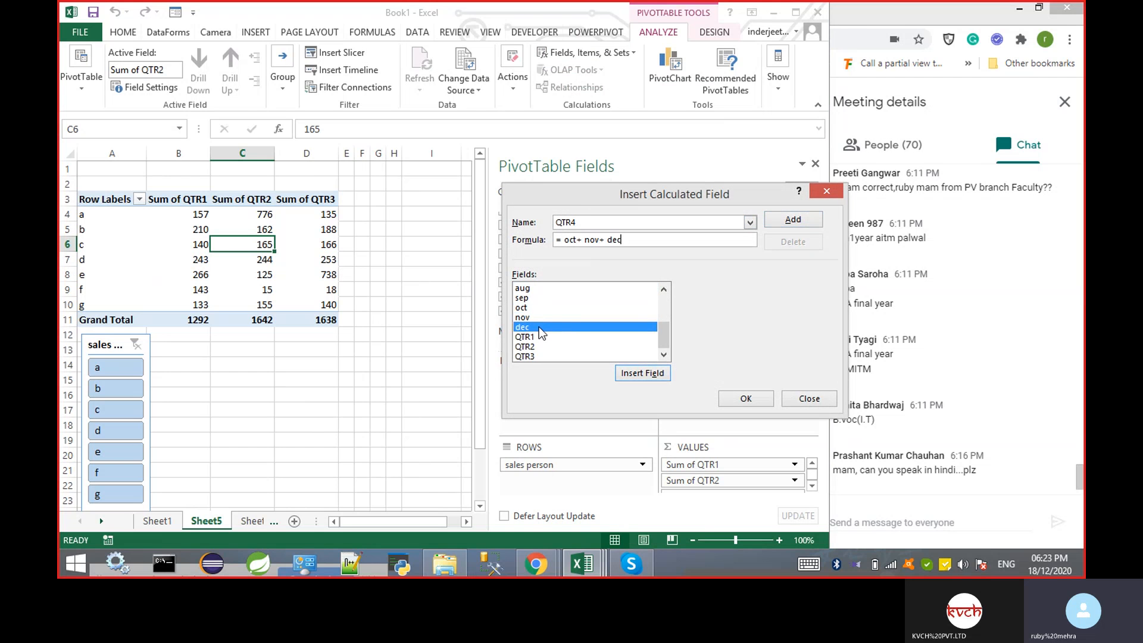
pyautogui.click(806, 219)
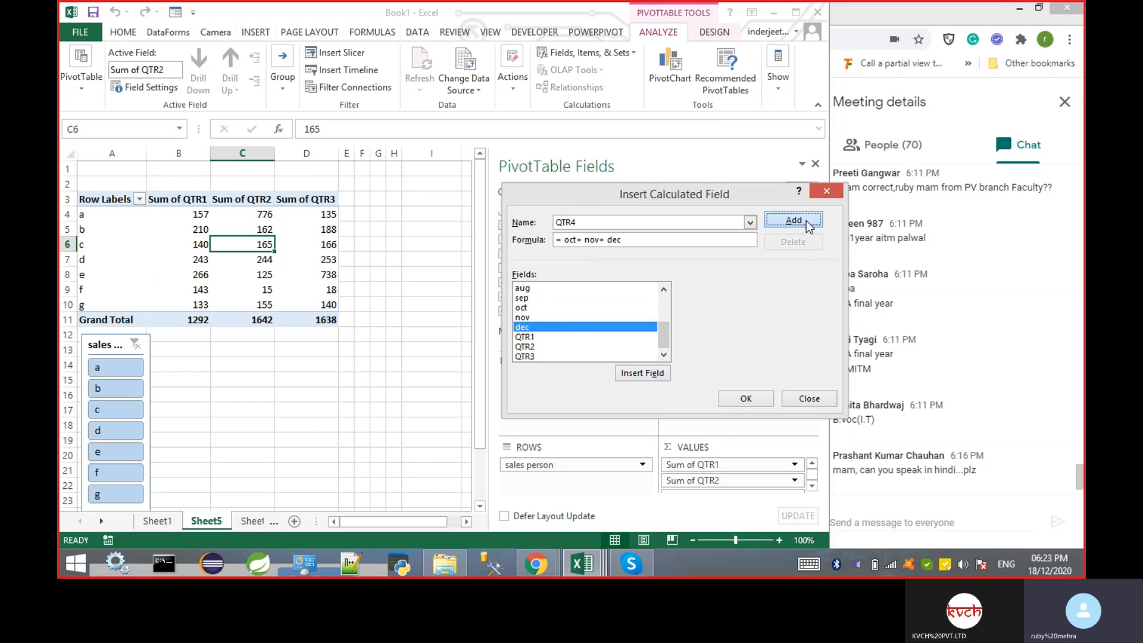
pyautogui.click(748, 405)
# - Review the quarterly pivot table and the monthly source data on Sheet2, and return to Sheet5
pyautogui.click(442, 289)
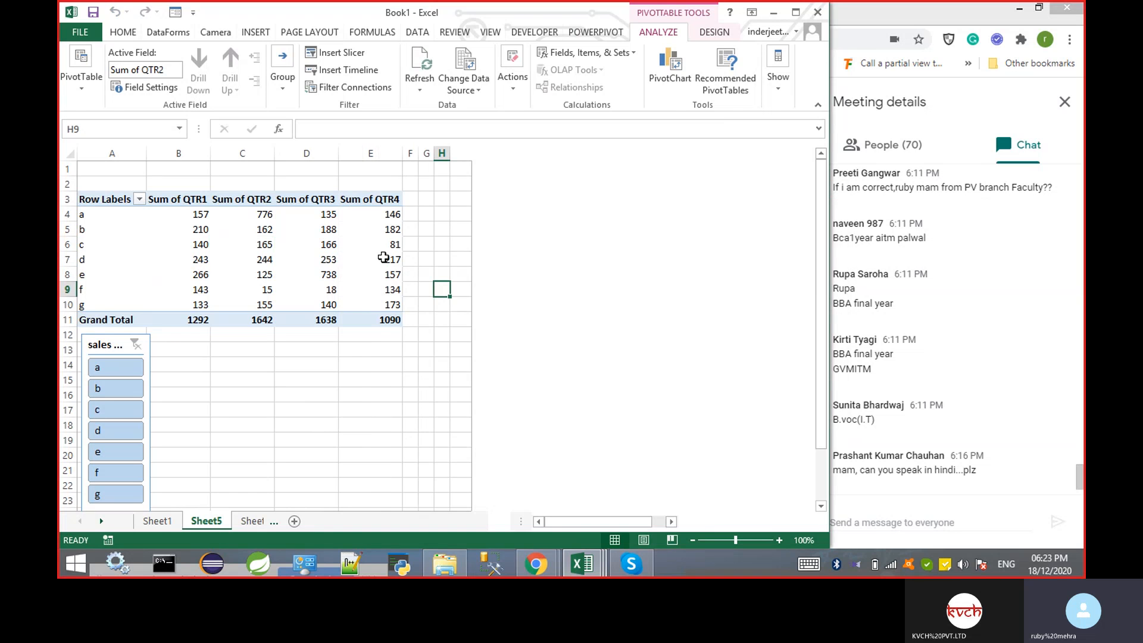
pyautogui.click(290, 271)
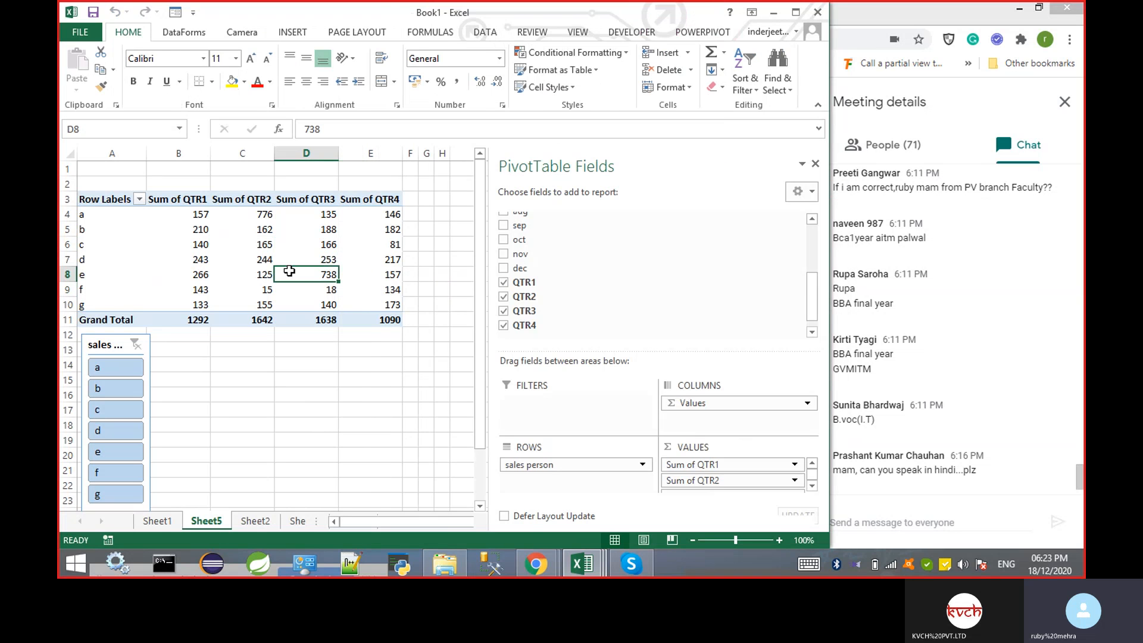
pyautogui.click(255, 523)
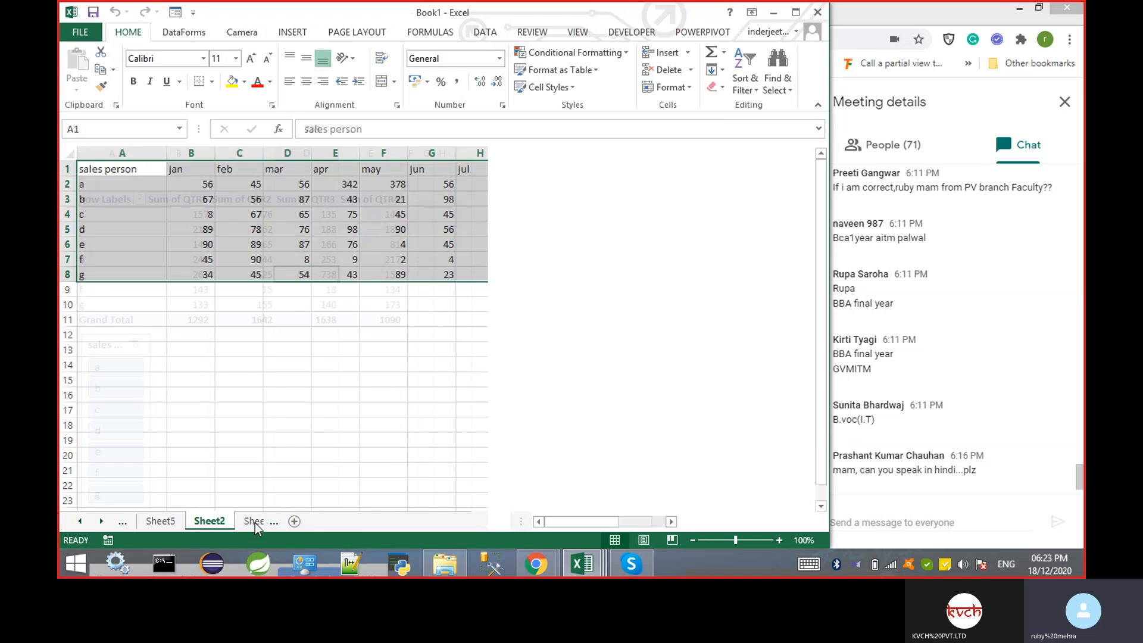
pyautogui.click(77, 521)
pyautogui.click(213, 522)
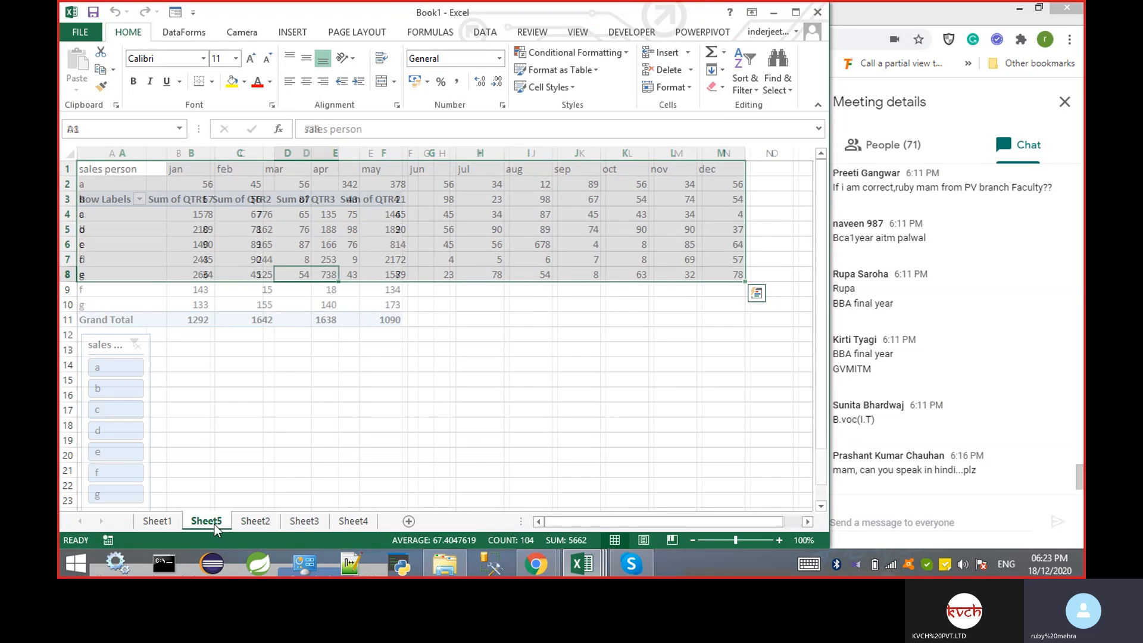
# - Insert a 3-D Clustered Column PivotChart of the quarterly fields and place it beside the pivot table, with the field list closed
pyautogui.click(321, 239)
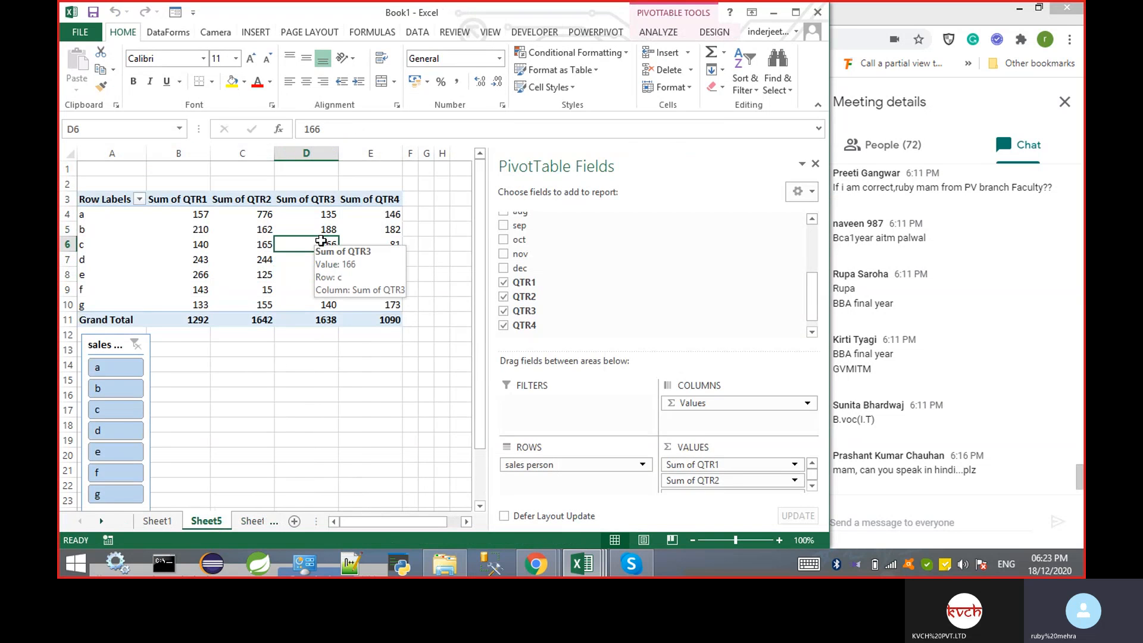
pyautogui.click(678, 32)
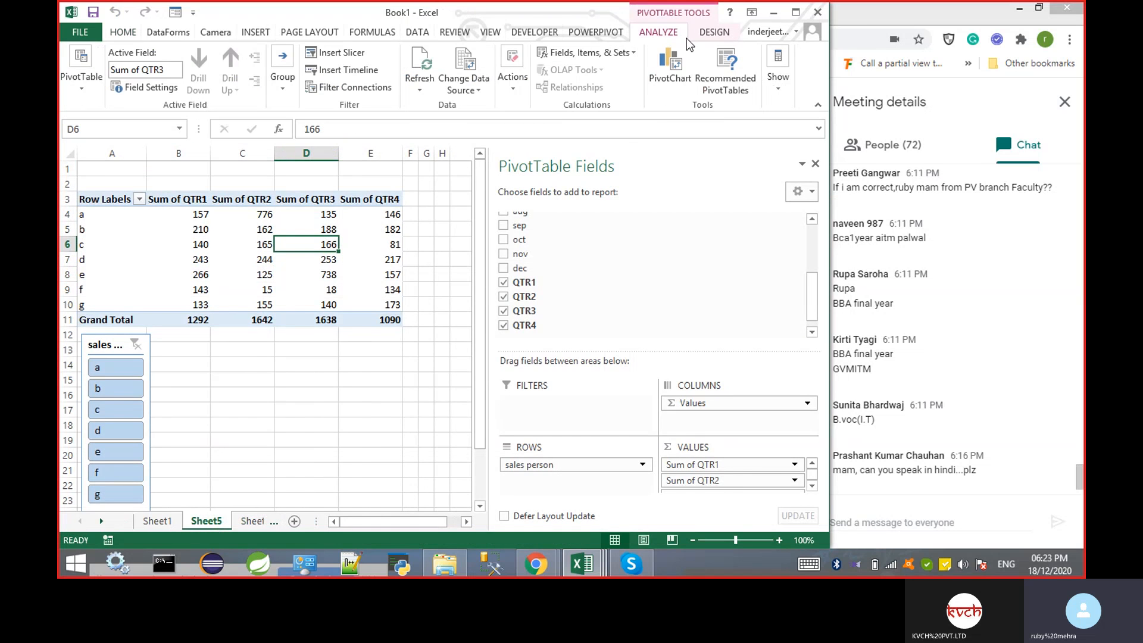
pyautogui.click(673, 65)
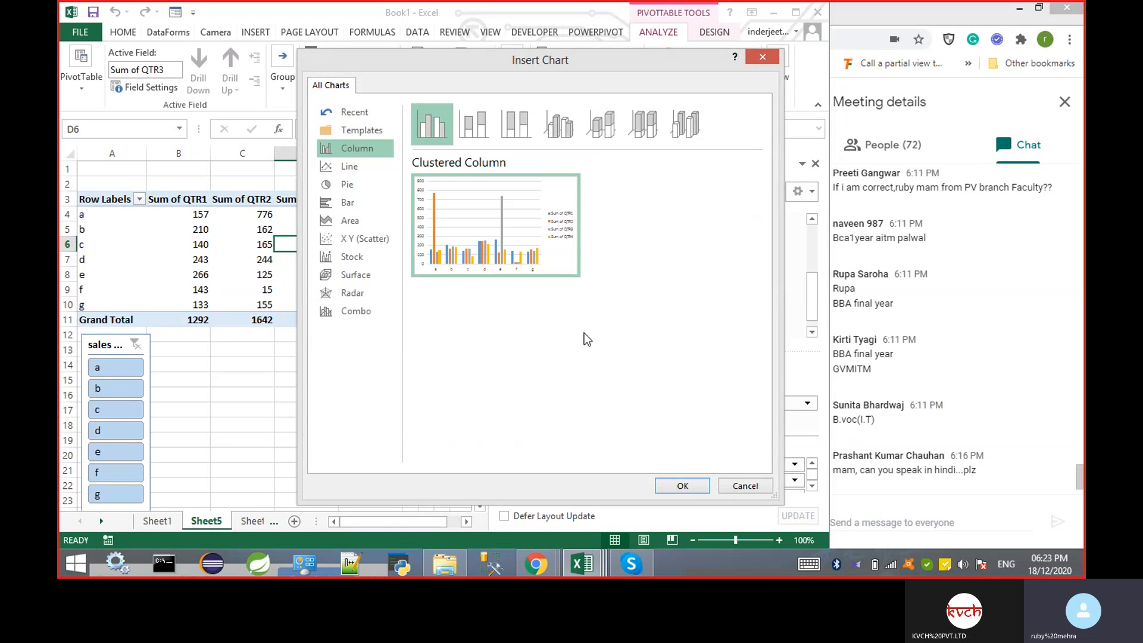
pyautogui.click(564, 131)
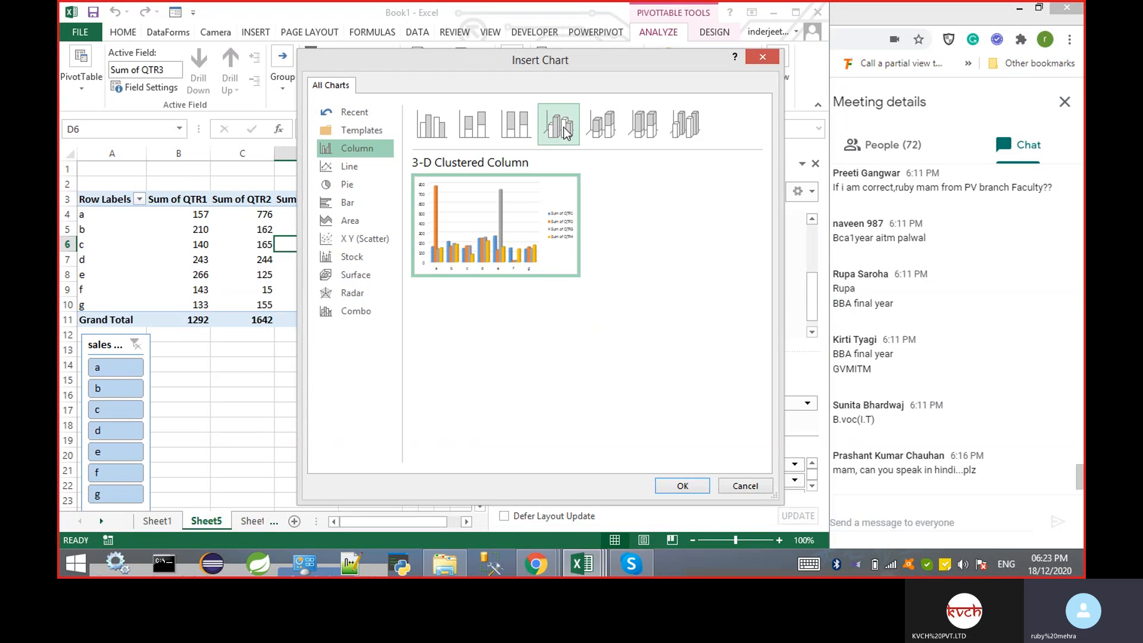
pyautogui.click(682, 485)
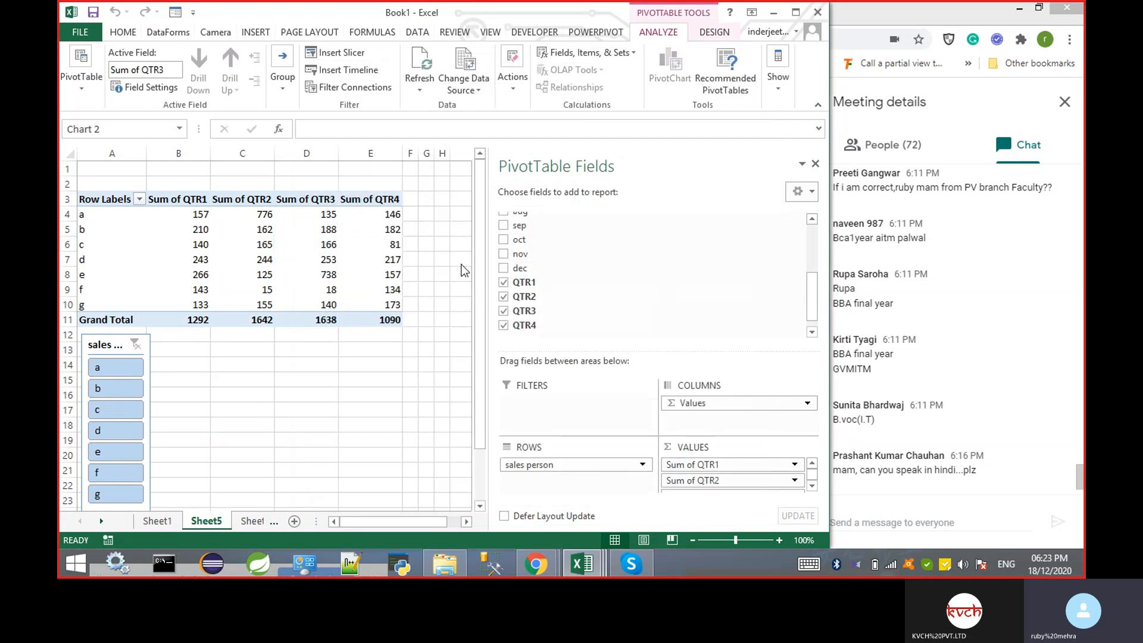
pyautogui.click(815, 164)
pyautogui.moveTo(432, 238); pyautogui.dragTo(751, 201)
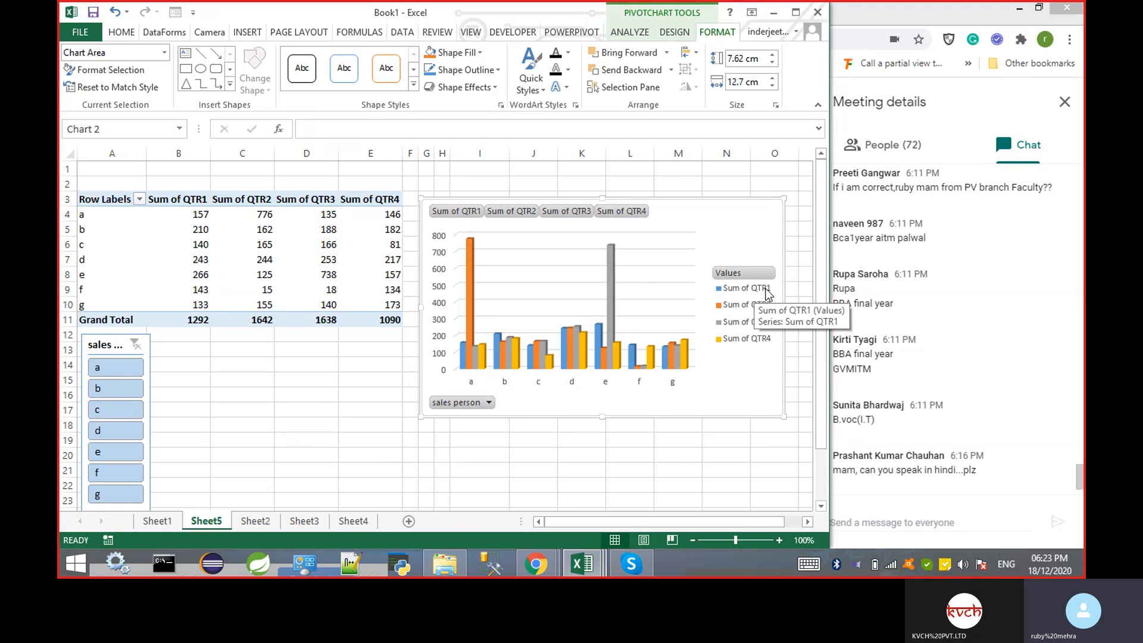
# - Look over the data on Sheet1 and Sheet2, and shift the PivotChart on Sheet5 slightly upward to start at row 2
pyautogui.click(163, 522)
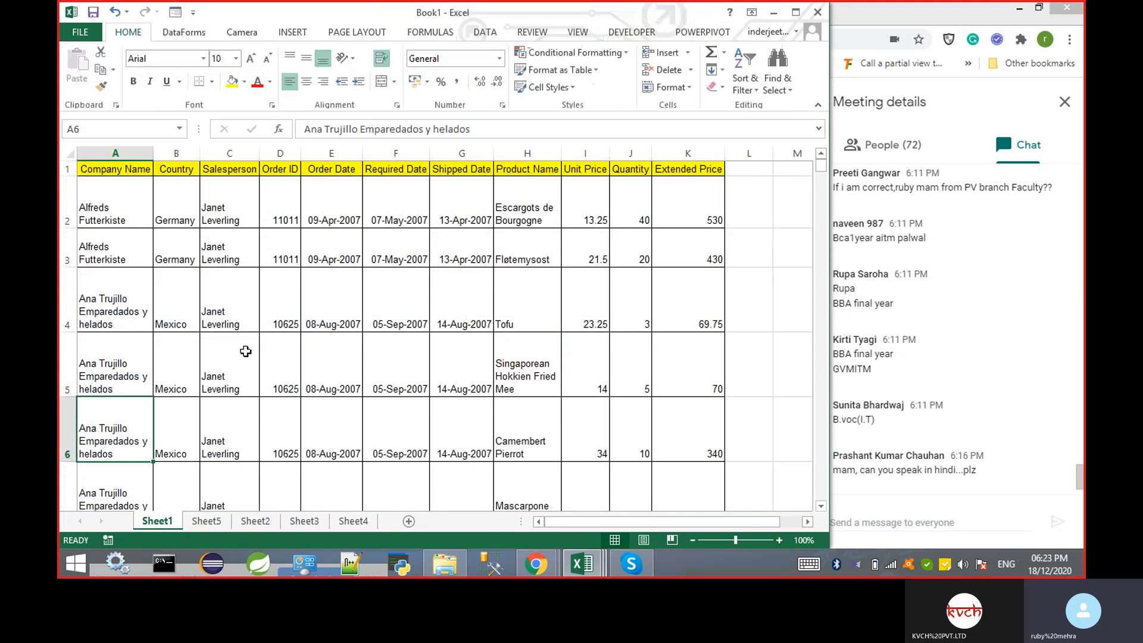
pyautogui.click(252, 523)
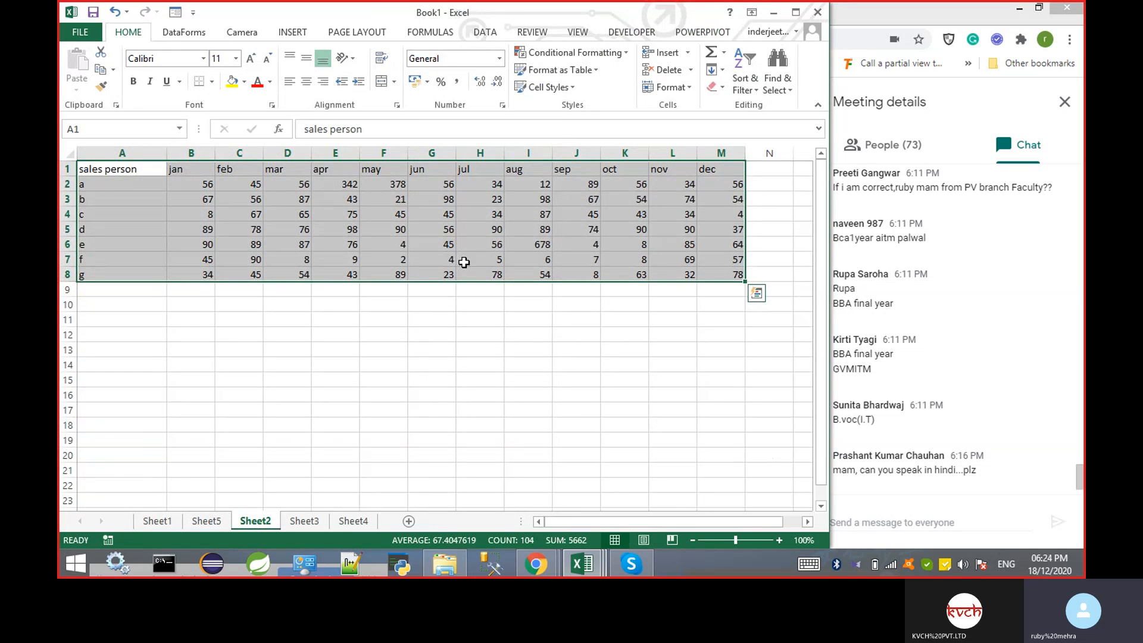
pyautogui.click(208, 521)
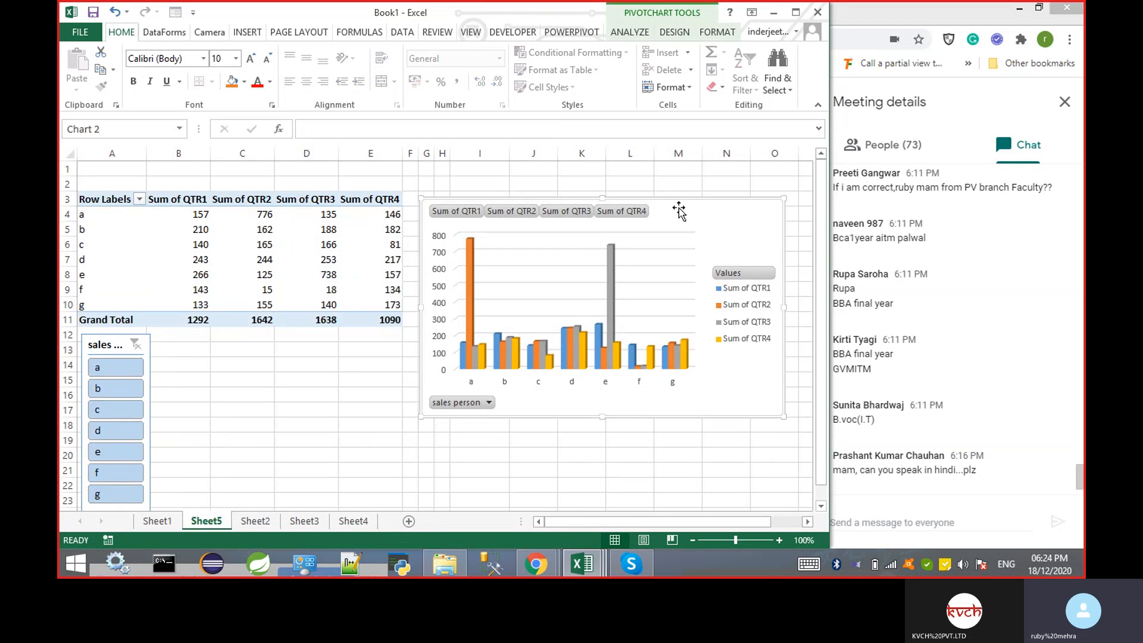
pyautogui.moveTo(679, 209)
pyautogui.mouseDown()
pyautogui.moveTo(683, 188)
pyautogui.moveTo(673, 189)
pyautogui.mouseUp()
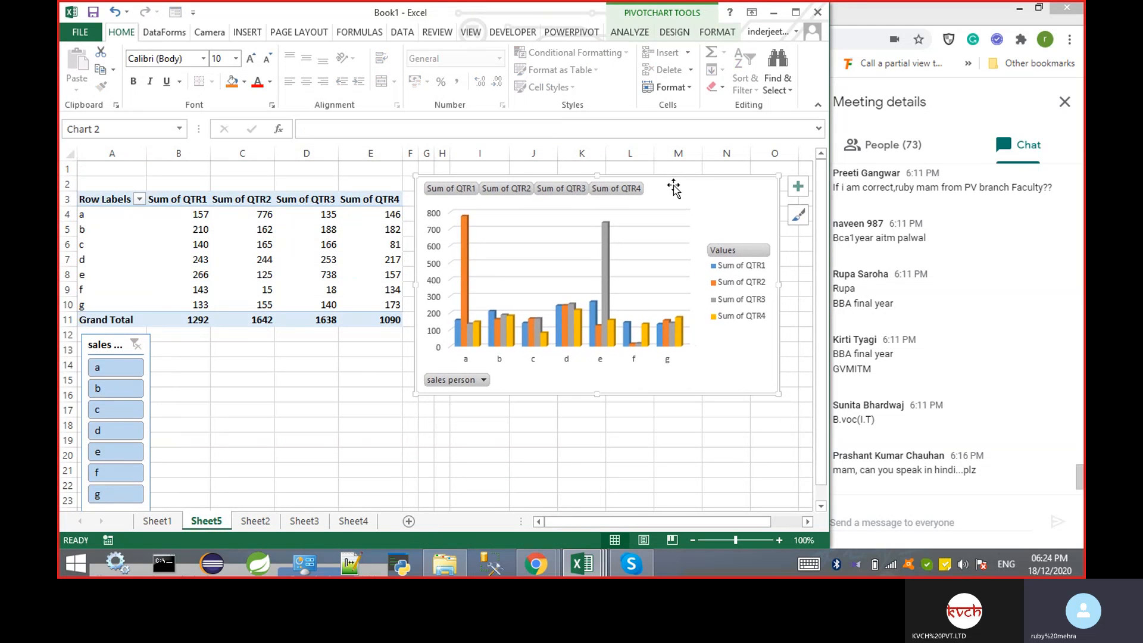